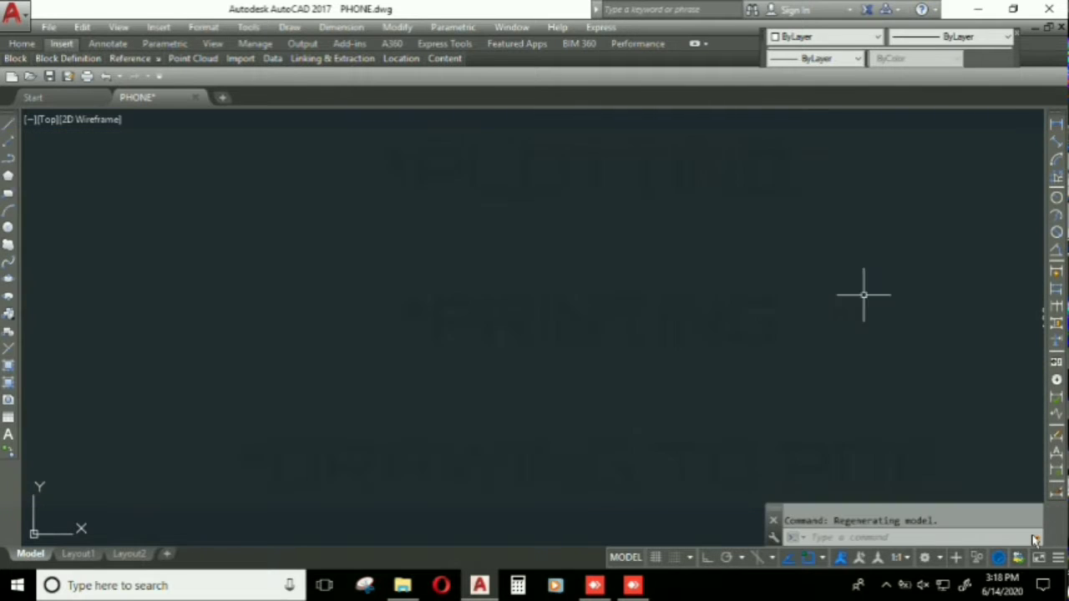
Step: Pan the model space until the phone's top, front, side, back and bottom views appear
mouse_move(961, 331)
middle_mouse_down()
mouse_move(670, 344)
mouse_move(283, 334)
middle_mouse_up()
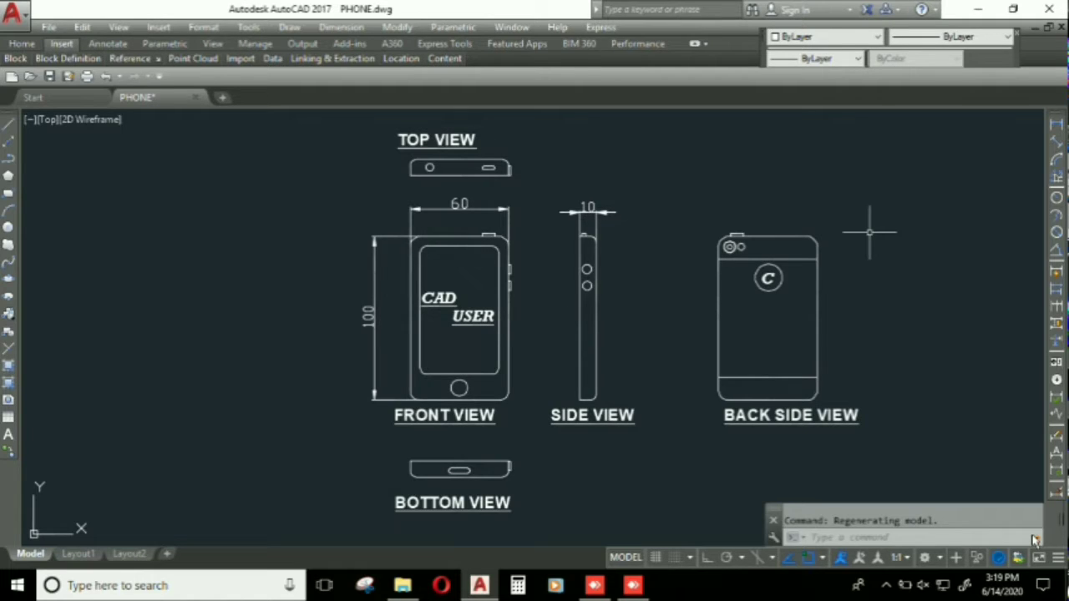
Step: Erase the stray object near the phone views and zoom out slightly
left_click(537, 308)
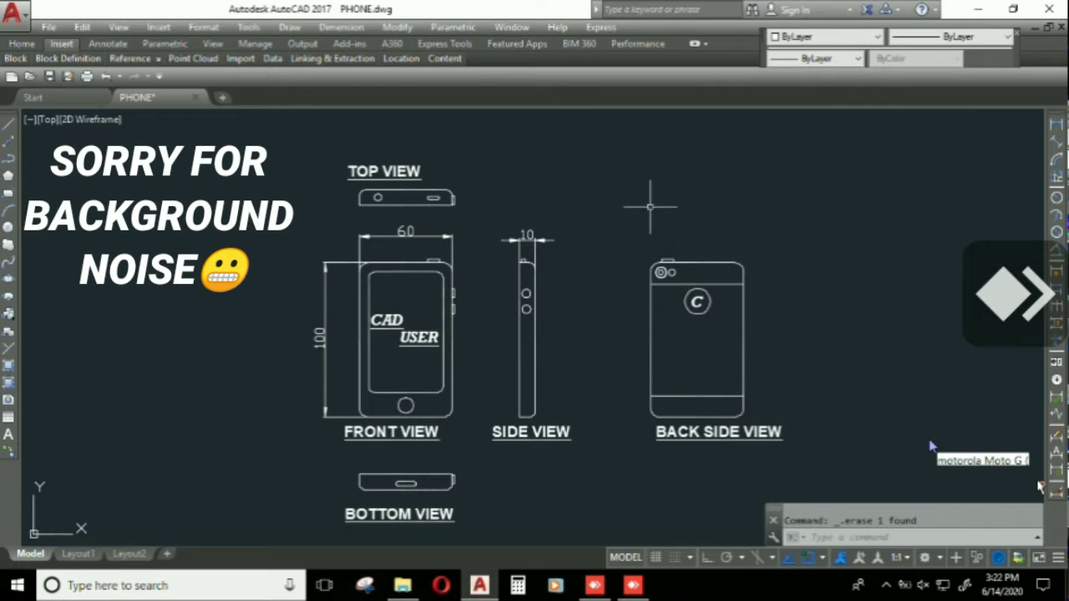
scroll(634, 250, "down", 2)
Step: Draw a 297 by 210 rectangle in an empty area of the drawing
middle_click_drag(601, 257, 711, 459)
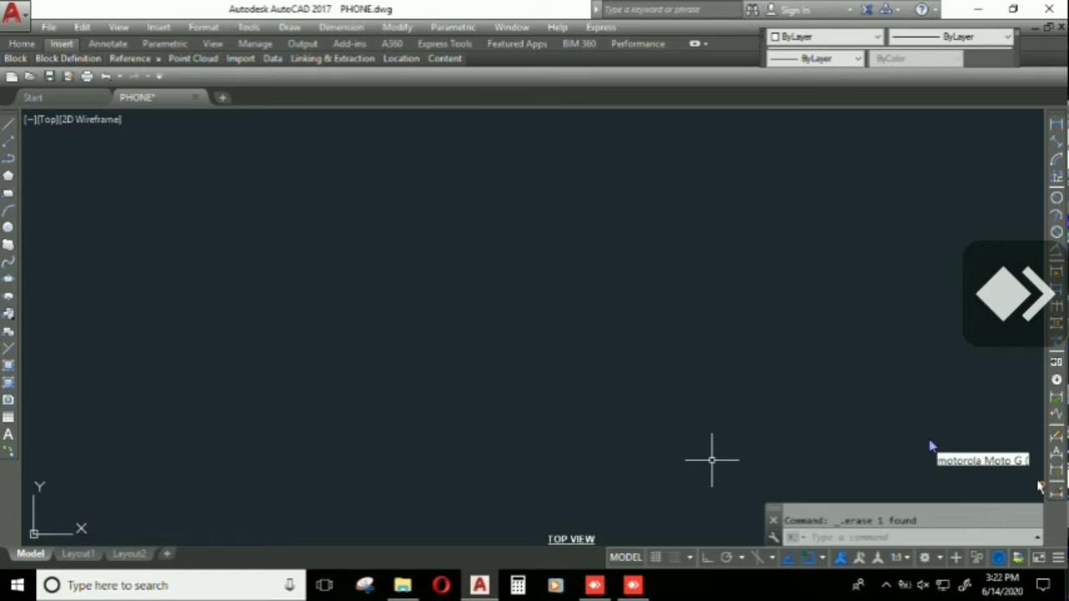
type("rec")
key("Return")
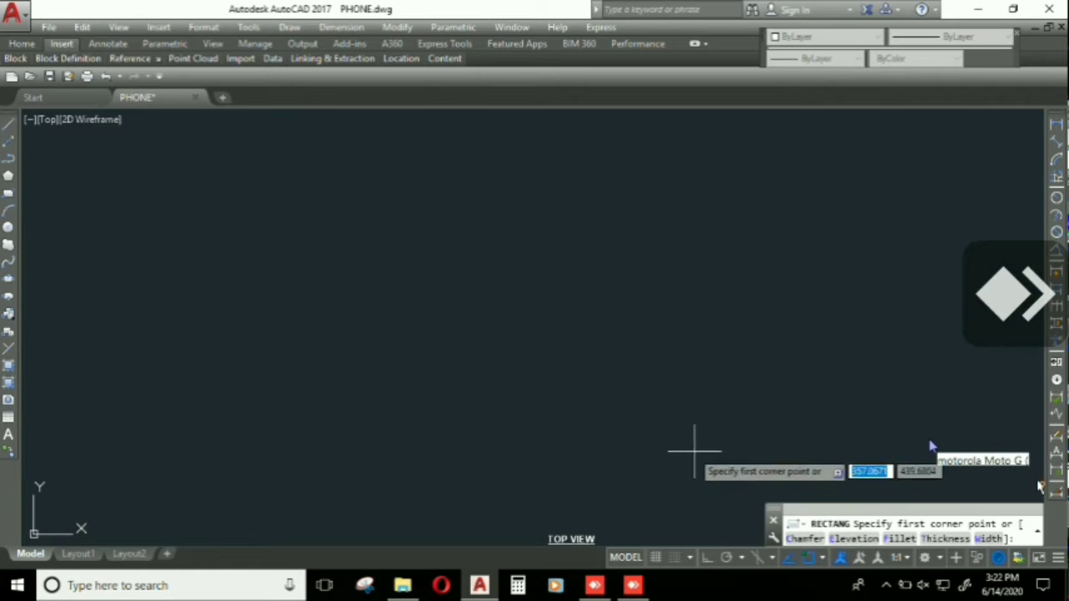
left_click(417, 305)
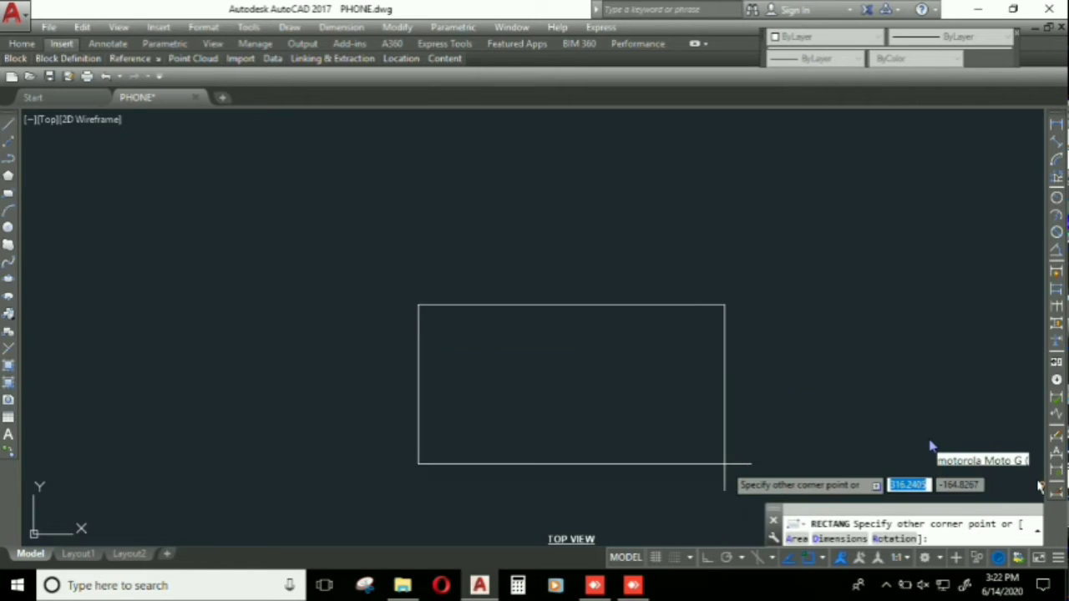
type("2")
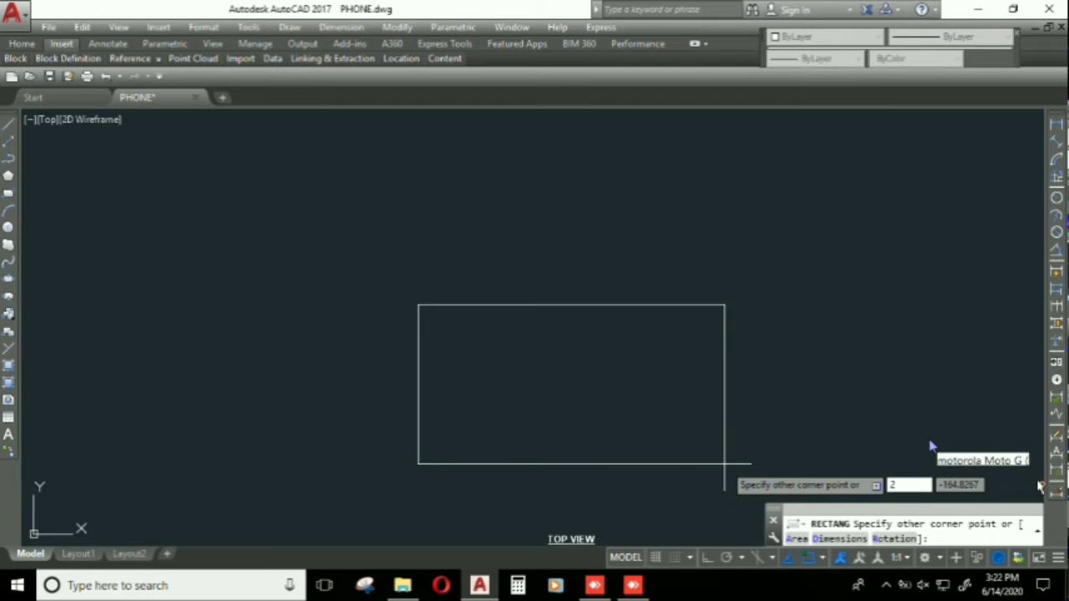
type("97")
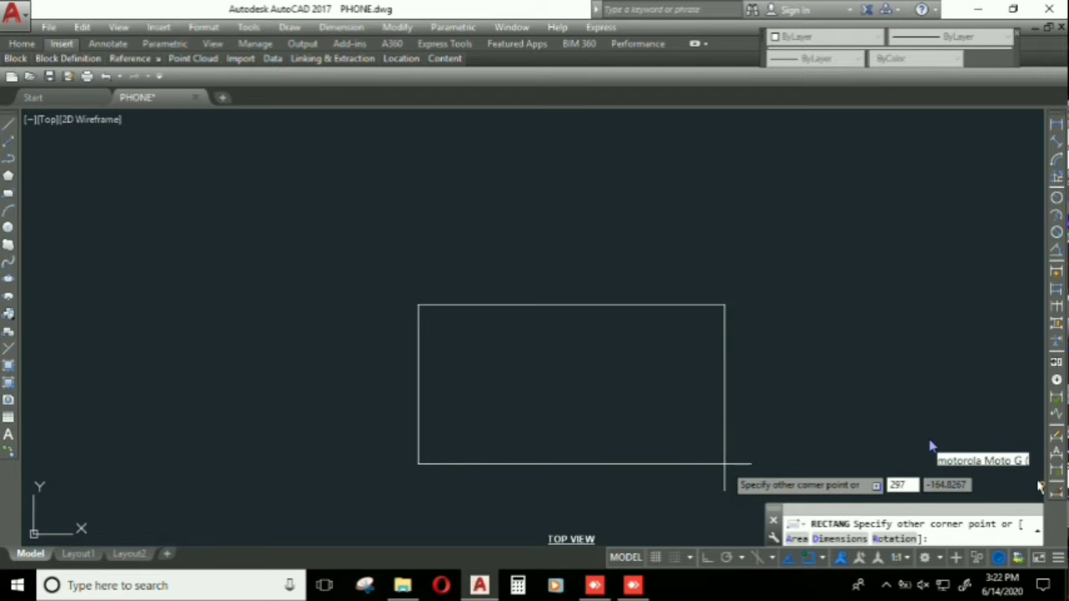
key("Tab")
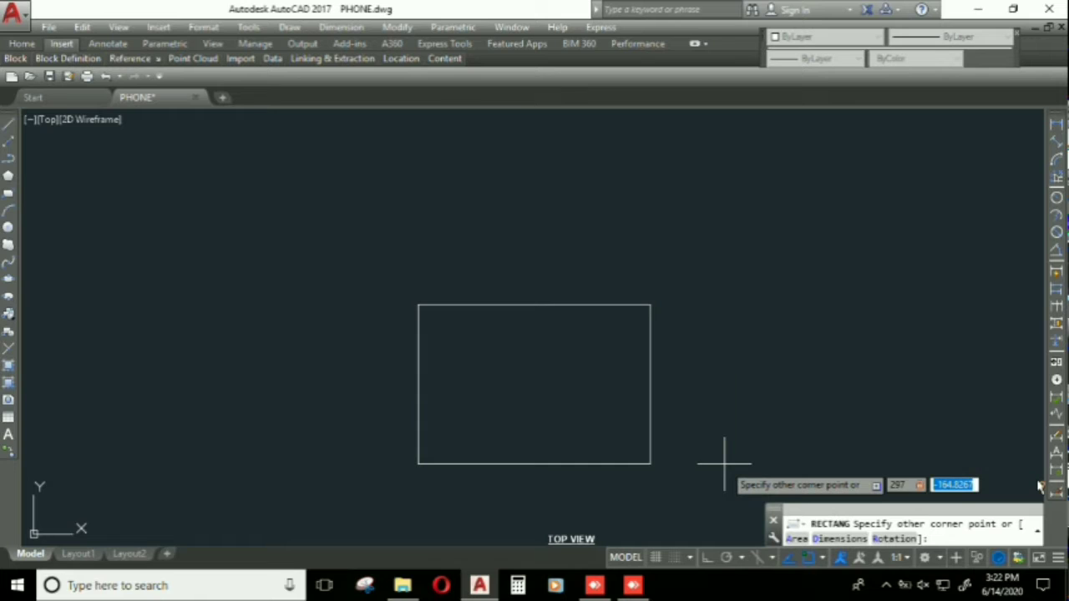
type("21")
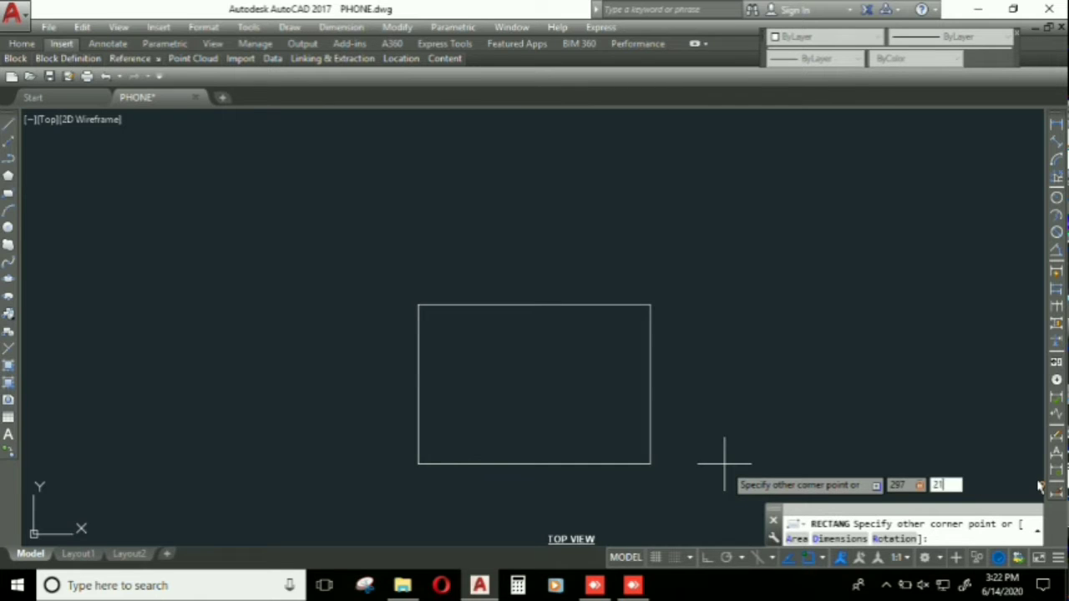
type("0")
key("Return")
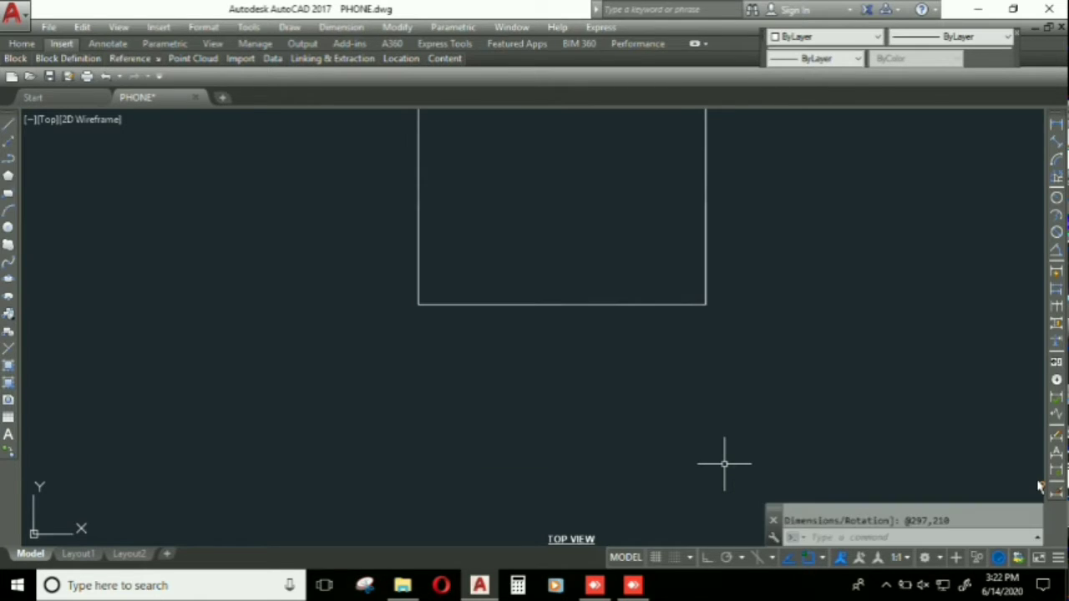
Step: Move the rectangle so it sits just above the phone views
mouse_move(663, 375)
middle_mouse_down()
mouse_move(645, 512)
mouse_move(641, 421)
middle_mouse_up()
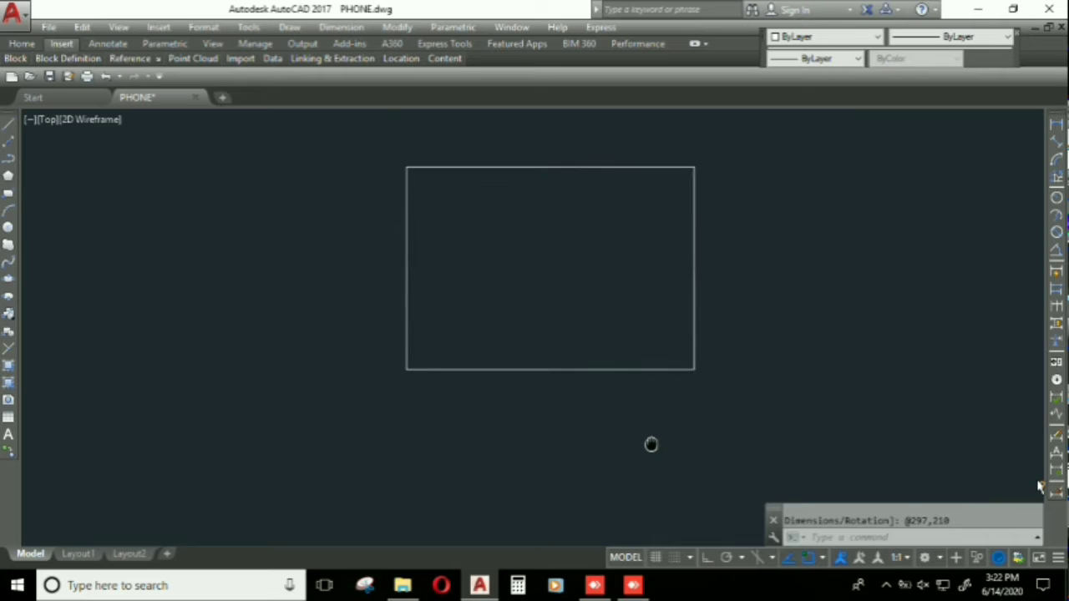
type("m")
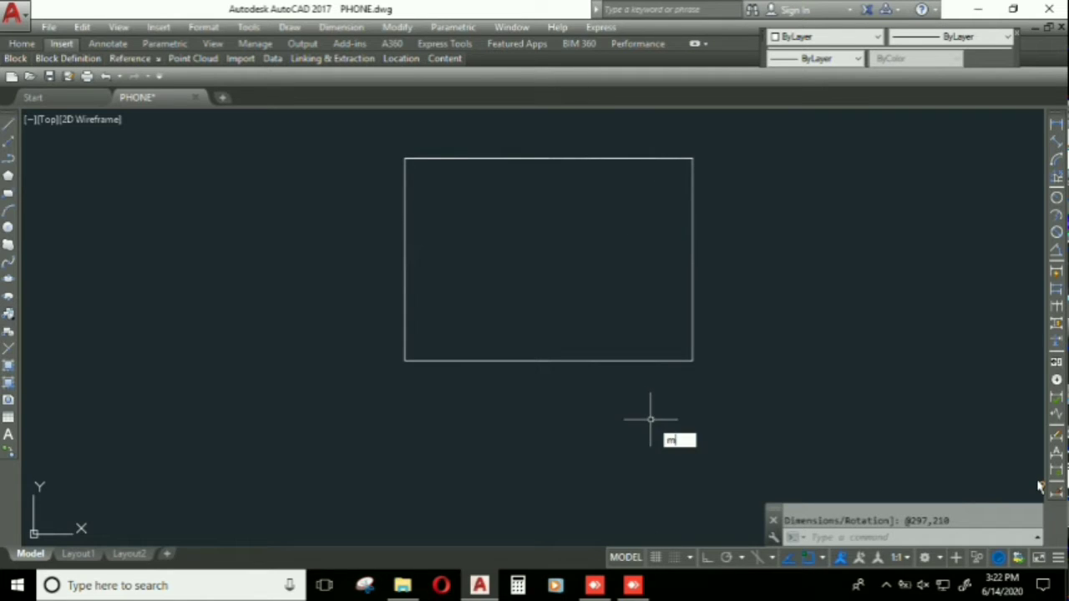
key("Return")
left_click(709, 349)
left_click(632, 387)
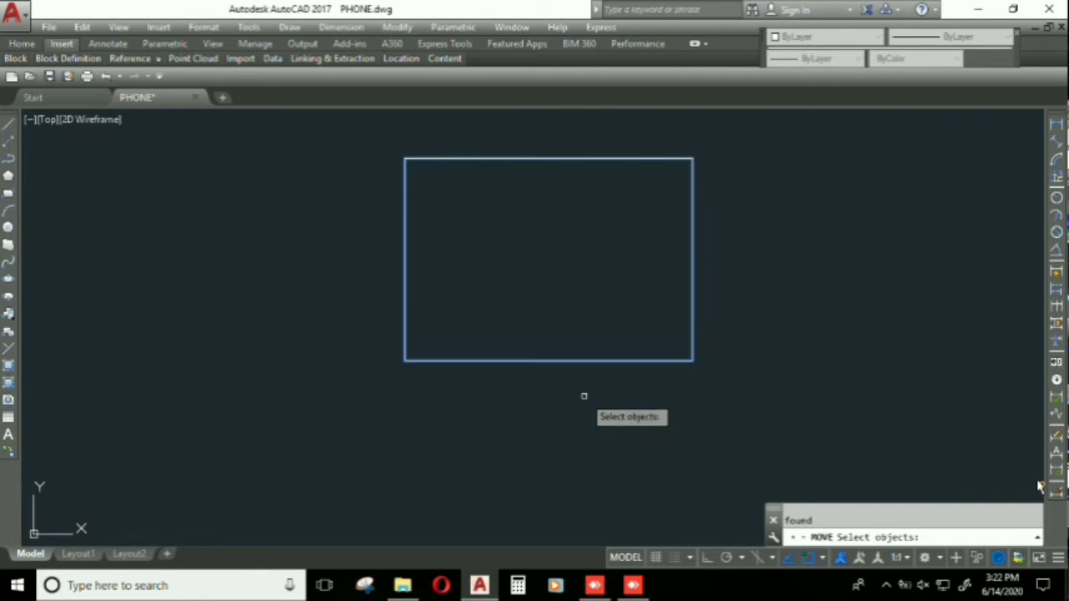
key("Return")
left_click(547, 265)
scroll(551, 334, "down", 2)
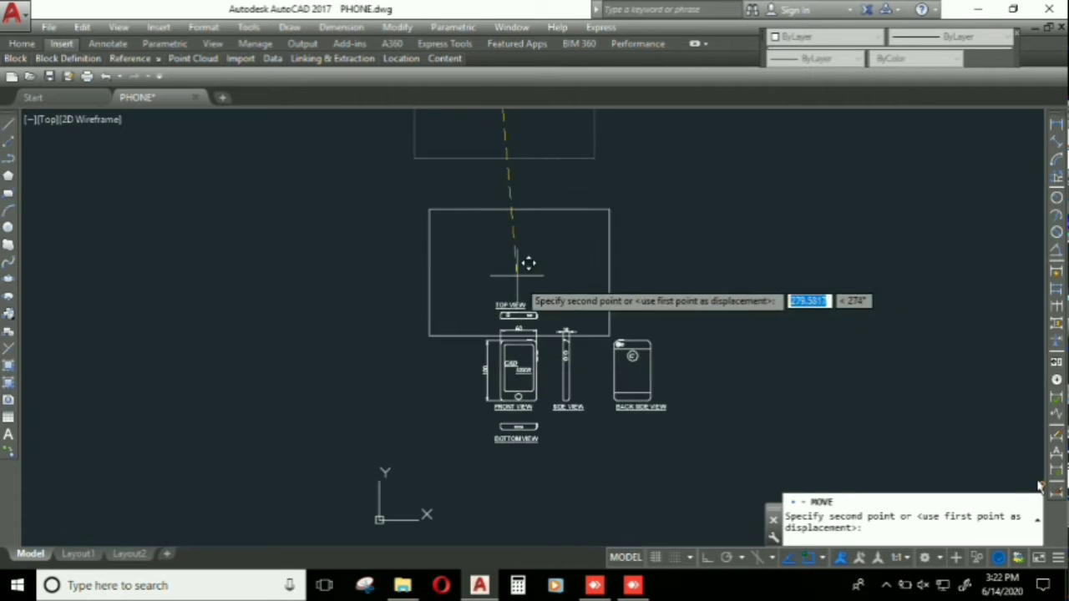
scroll(525, 263, "up", 3)
scroll(573, 358, "up", 2)
mouse_move(607, 410)
middle_mouse_down()
mouse_move(560, 298)
mouse_move(575, 348)
middle_mouse_up()
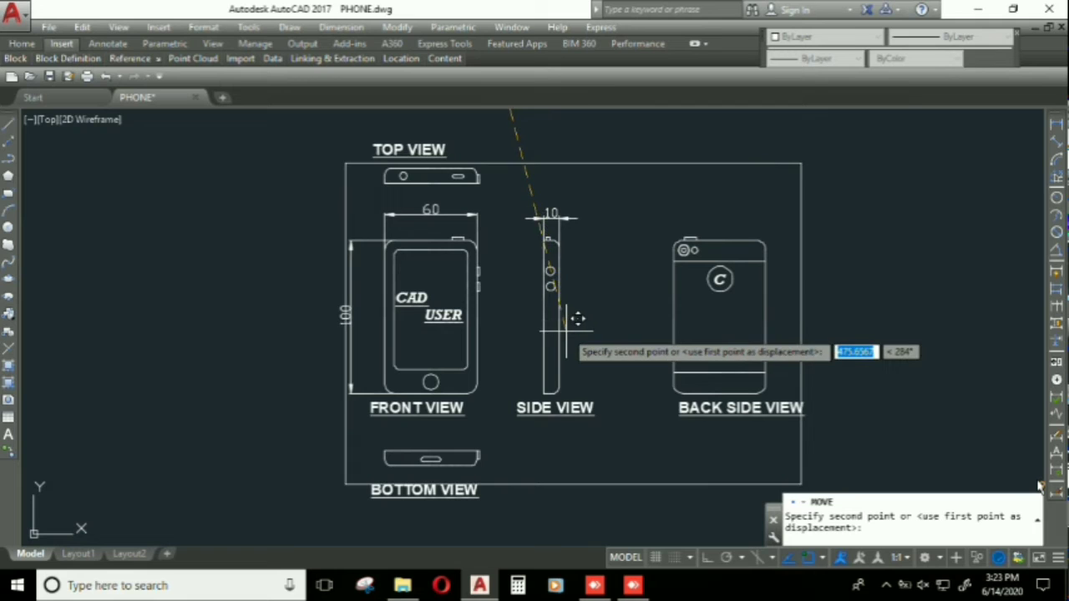
scroll(605, 336, "down", 2)
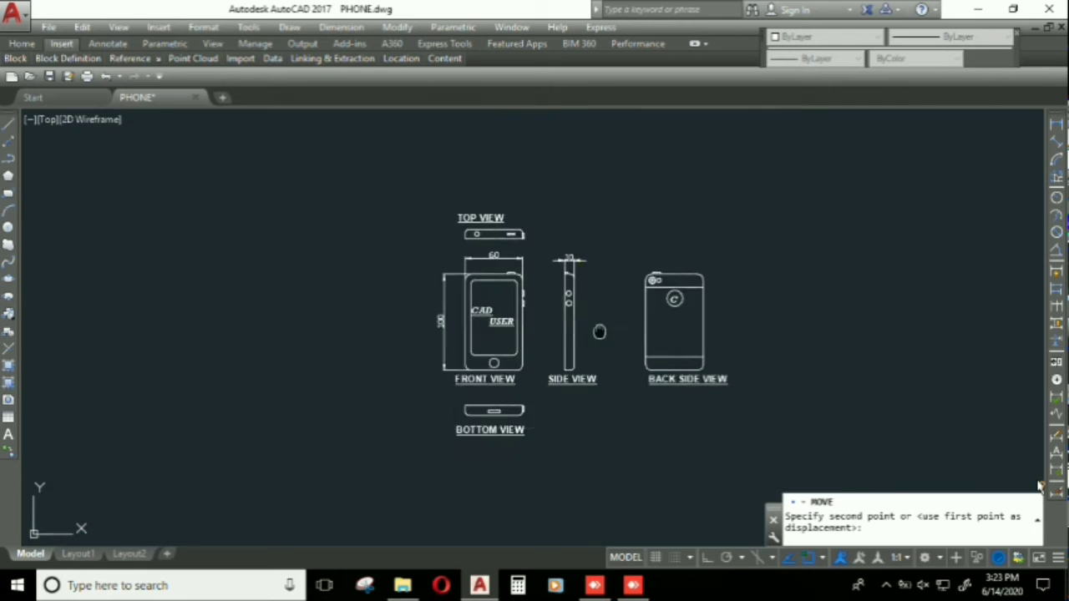
middle_click_drag(604, 334, 568, 529)
left_click(514, 247)
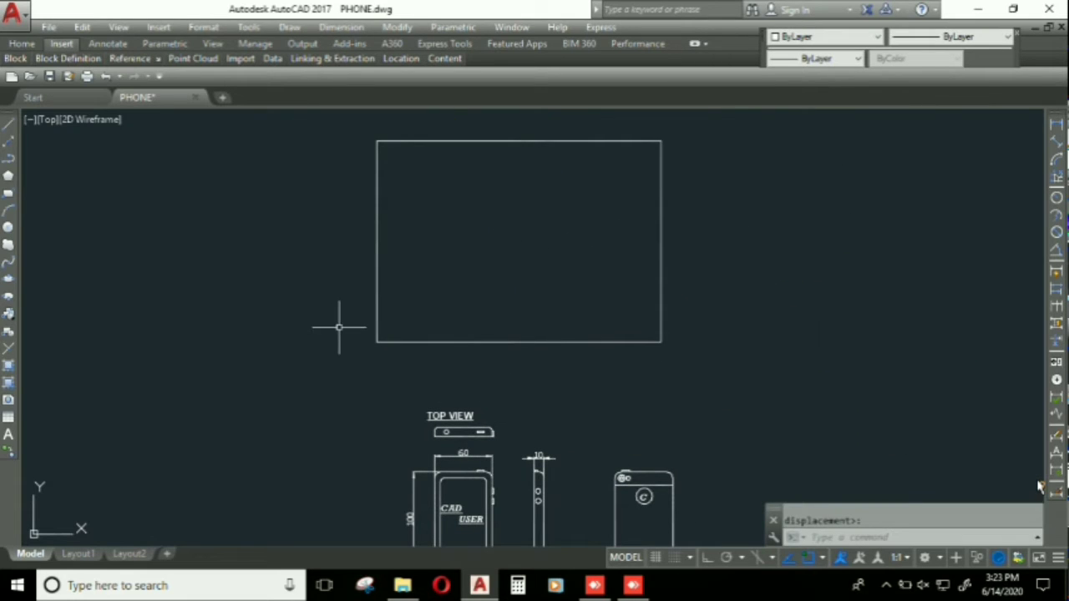
Step: Scale the rectangle up by a factor of 2
type("sc")
key("Return")
left_click(443, 293)
left_click(346, 358)
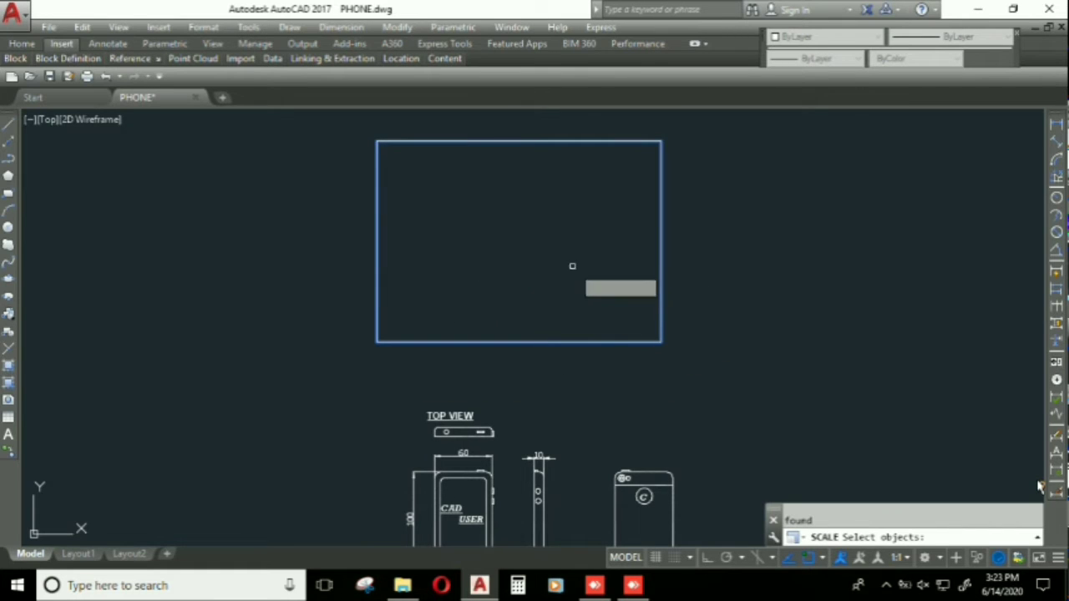
key("Return")
left_click(573, 247)
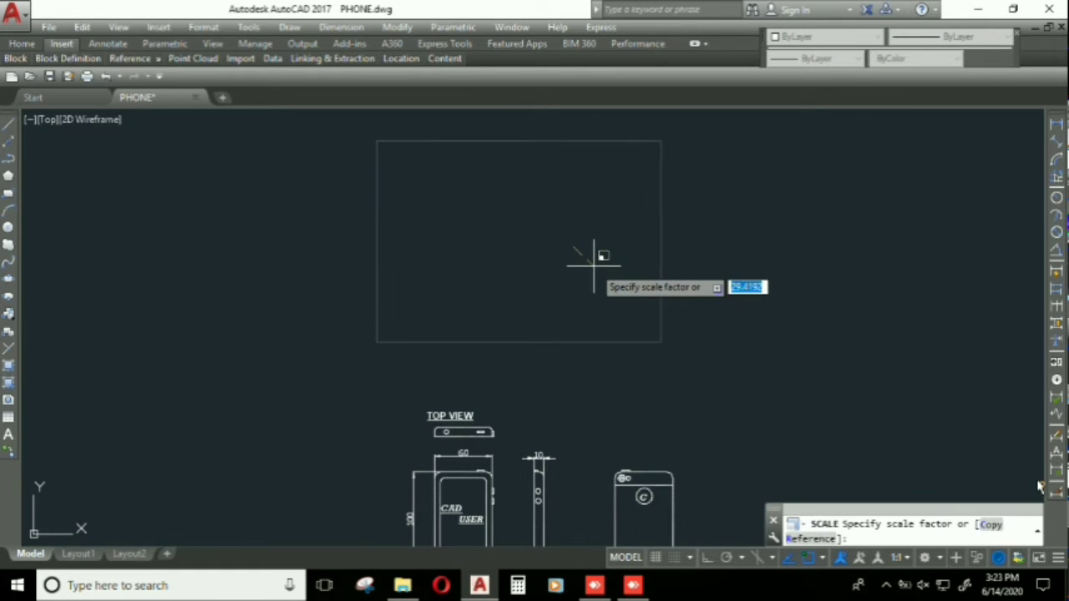
type("2")
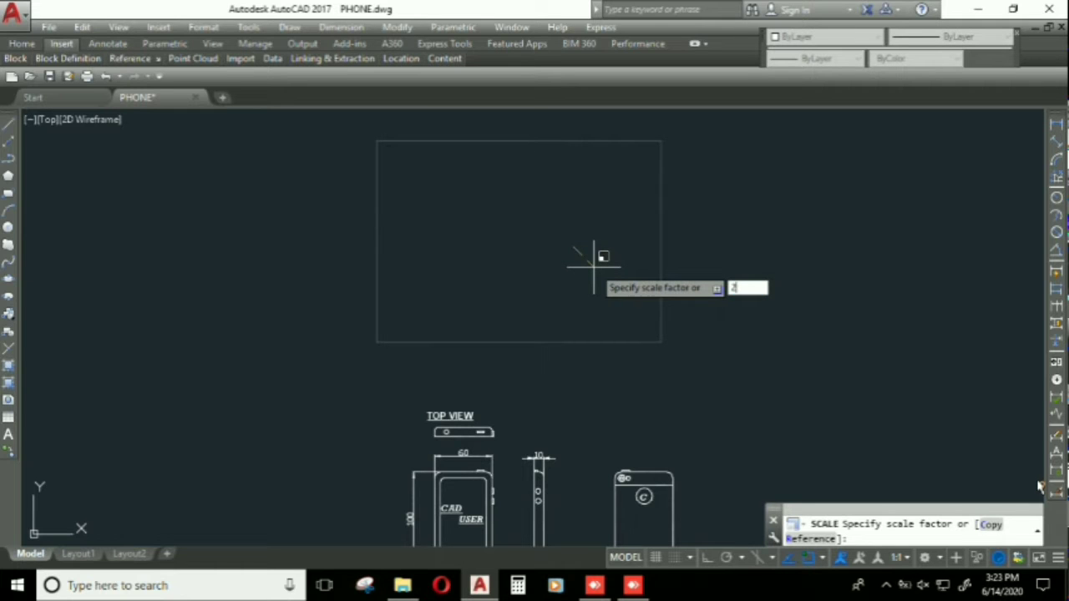
key("Return")
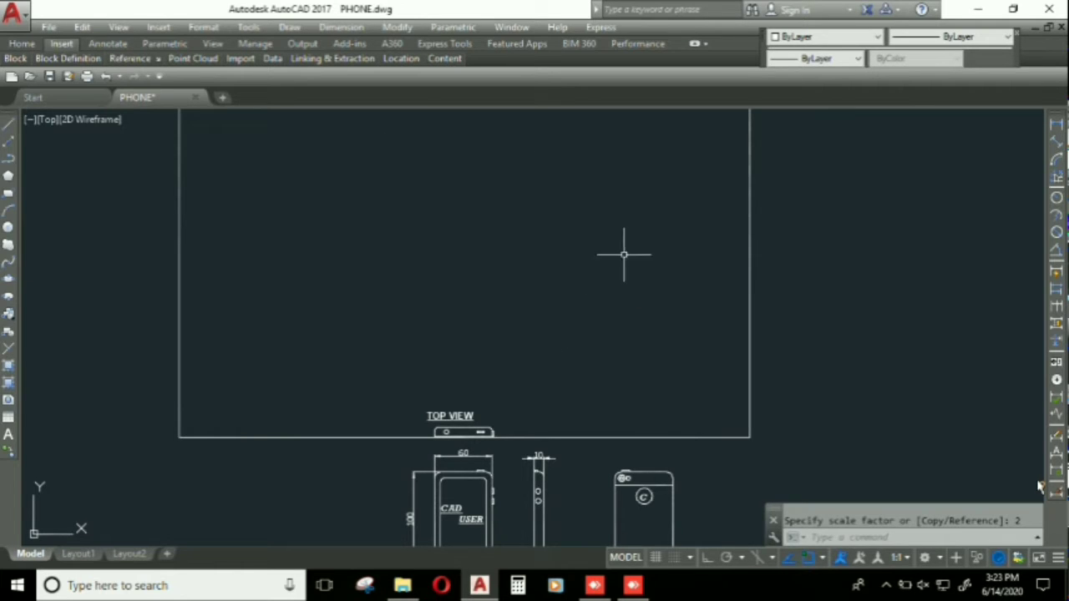
mouse_move(608, 370)
middle_mouse_down()
mouse_move(690, 503)
mouse_move(609, 200)
mouse_move(616, 368)
mouse_move(641, 408)
mouse_move(630, 392)
middle_mouse_up()
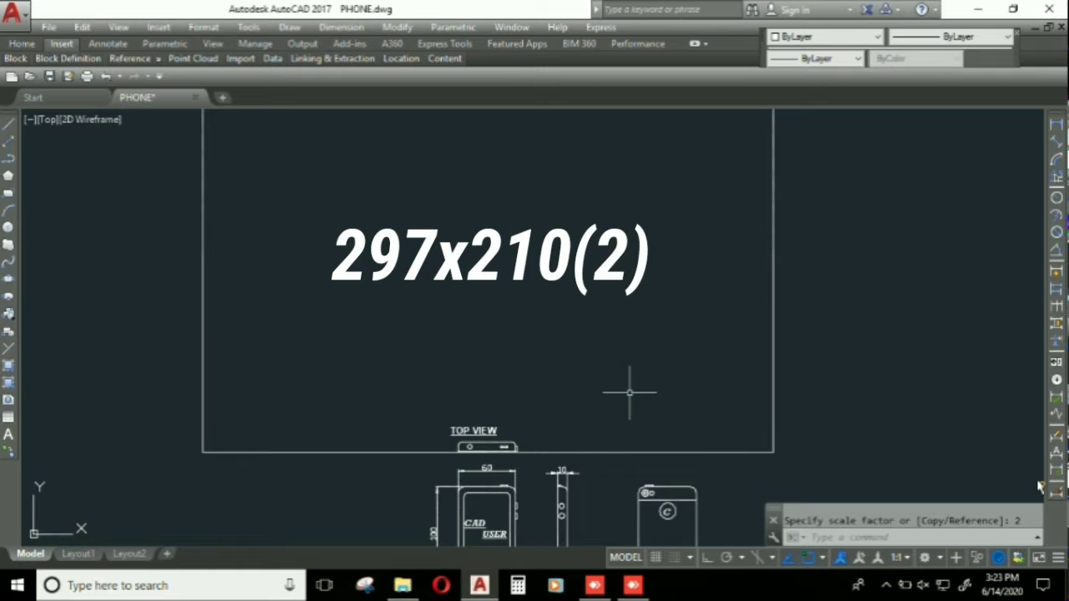
Step: Scale the enlarged frame down by a factor of 0.6
type("sc")
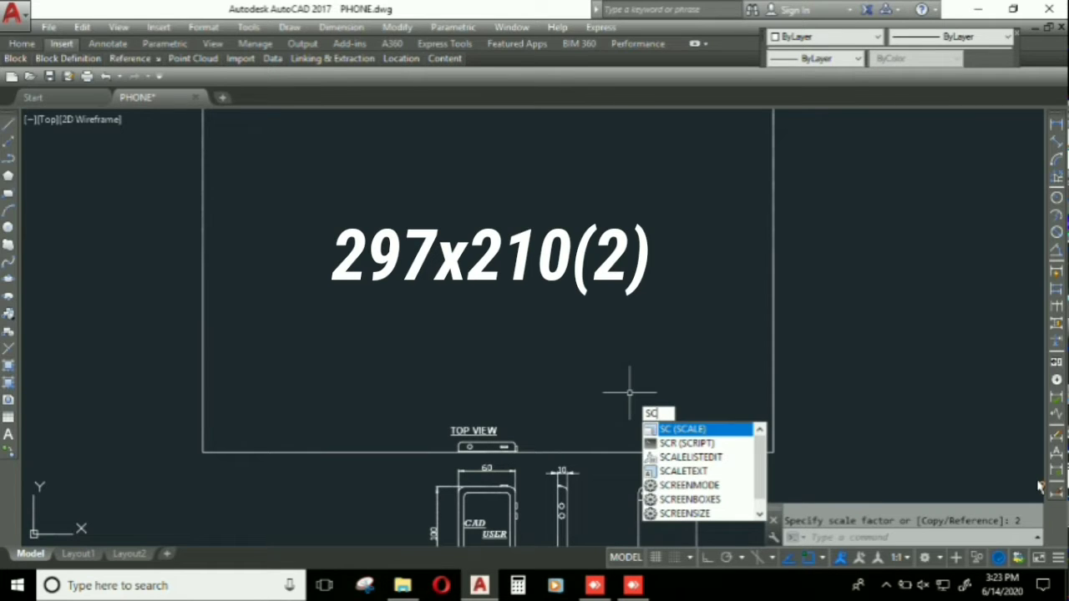
key("Return")
left_click(859, 348)
left_click(745, 399)
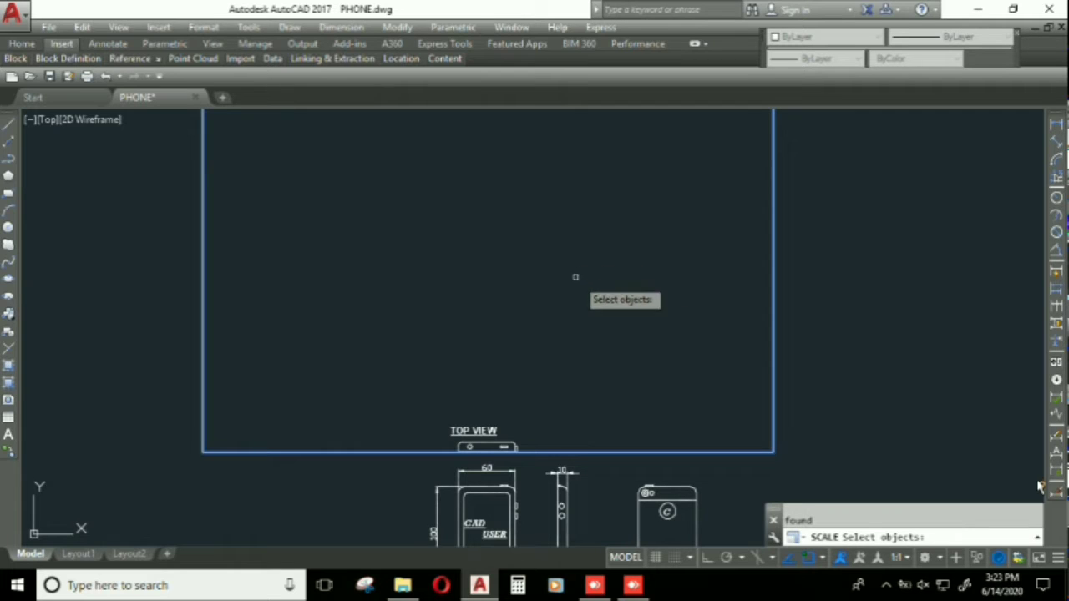
key("Return")
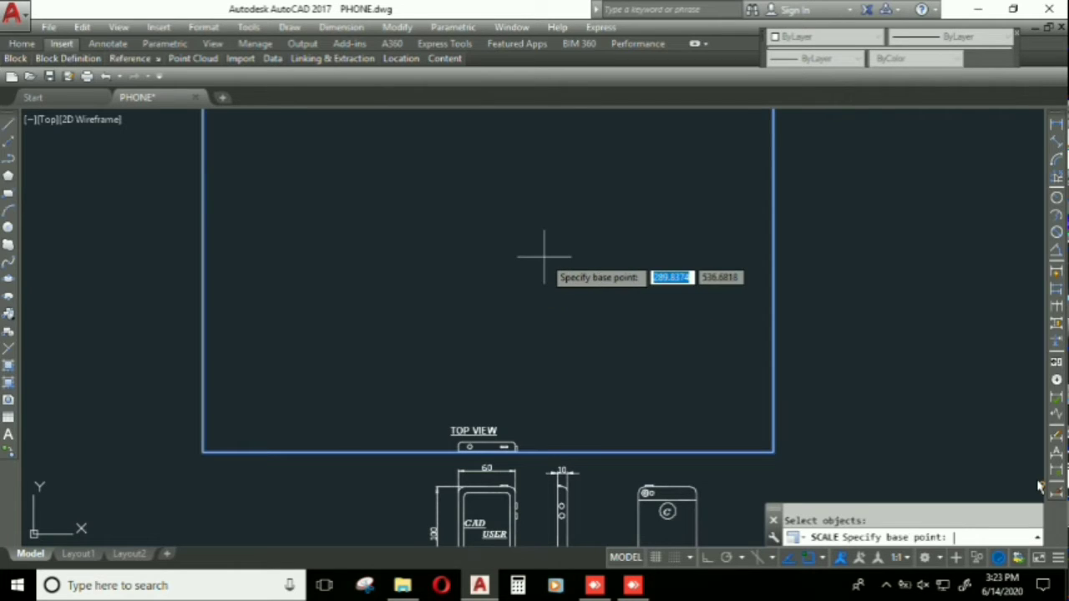
left_click(616, 309)
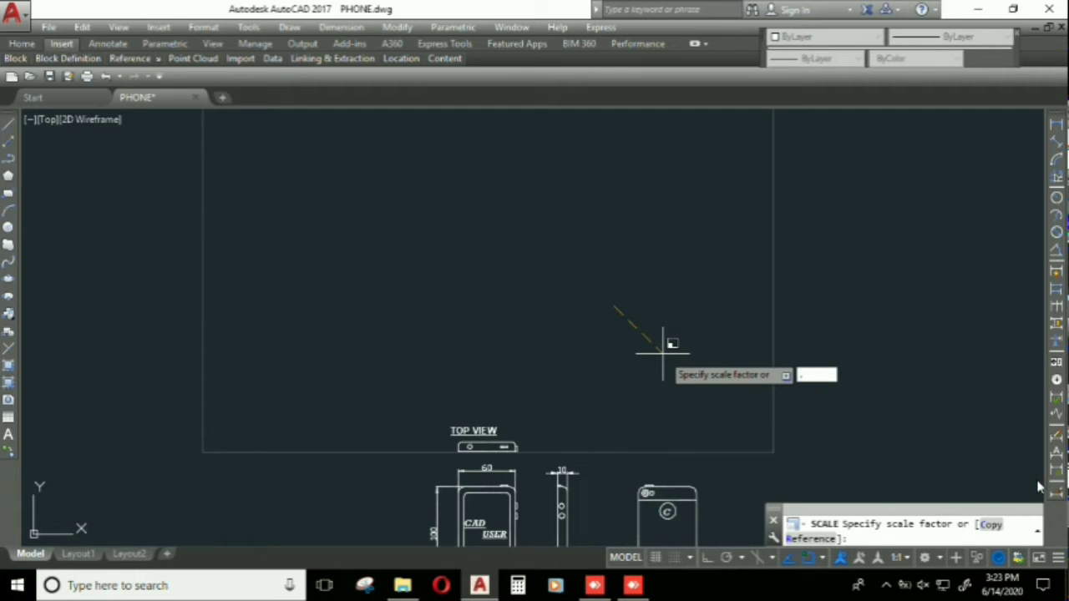
type(".56")
key("Return")
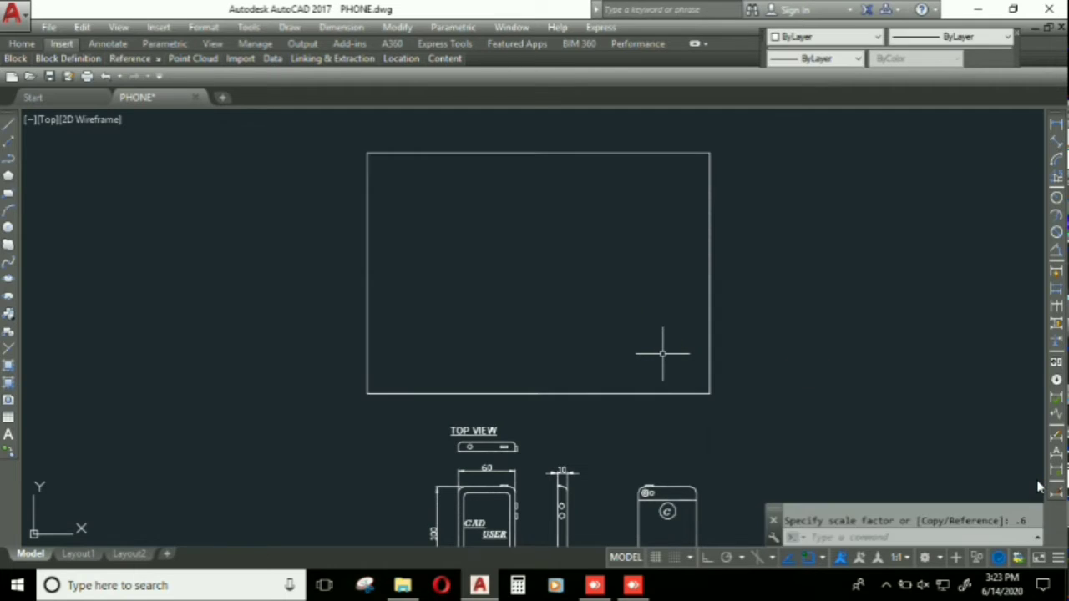
Step: Move the border frame so it encloses all five phone views
type("m")
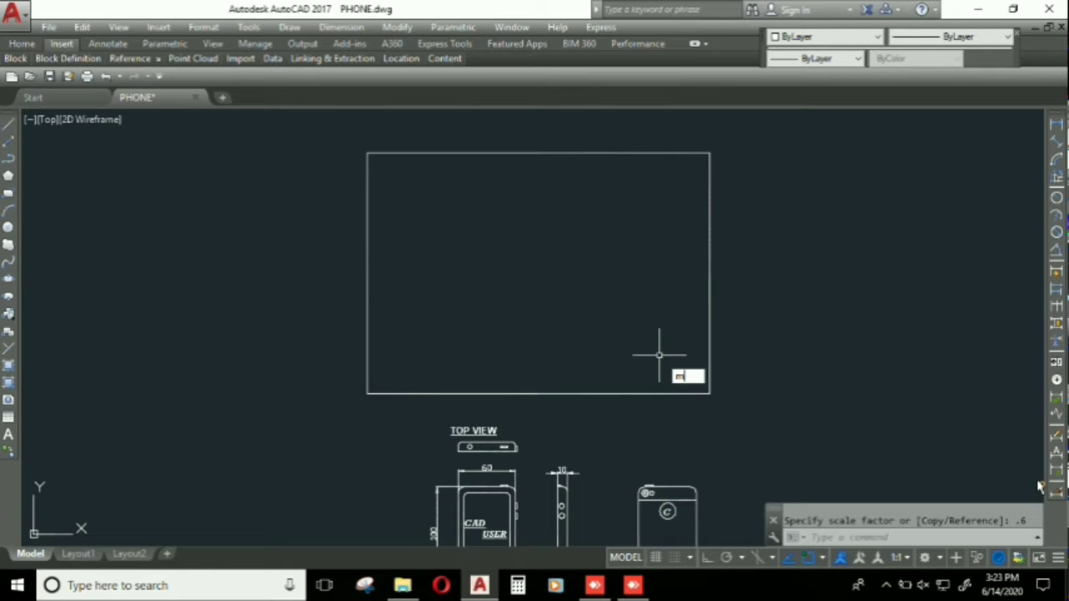
key("Return")
left_click(752, 341)
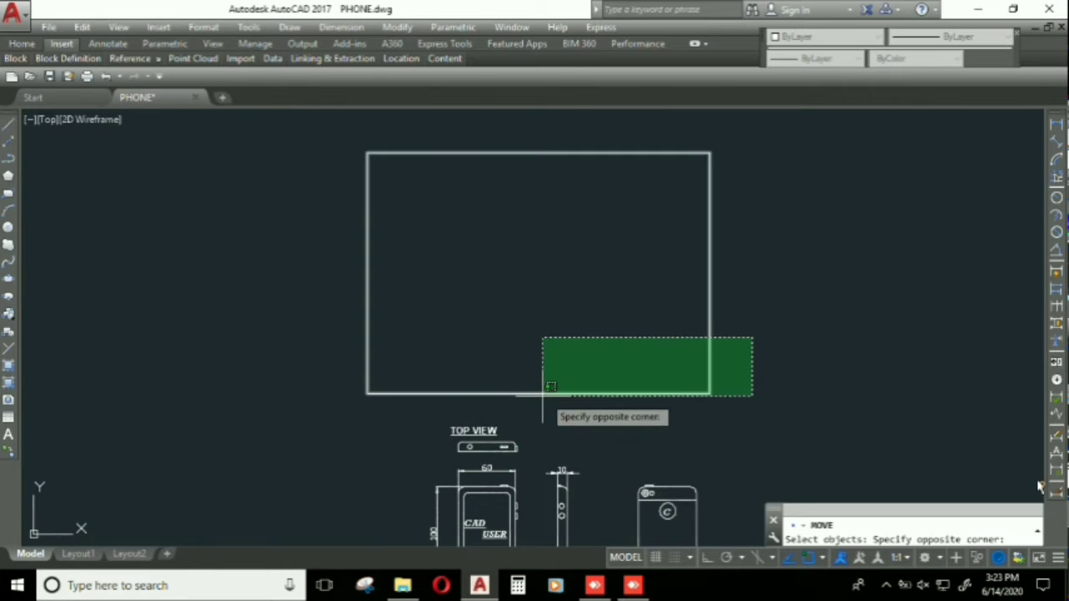
left_click(543, 393)
key("Return")
left_click(516, 270)
mouse_move(546, 326)
middle_mouse_down()
mouse_move(490, 167)
mouse_move(456, 126)
middle_mouse_up()
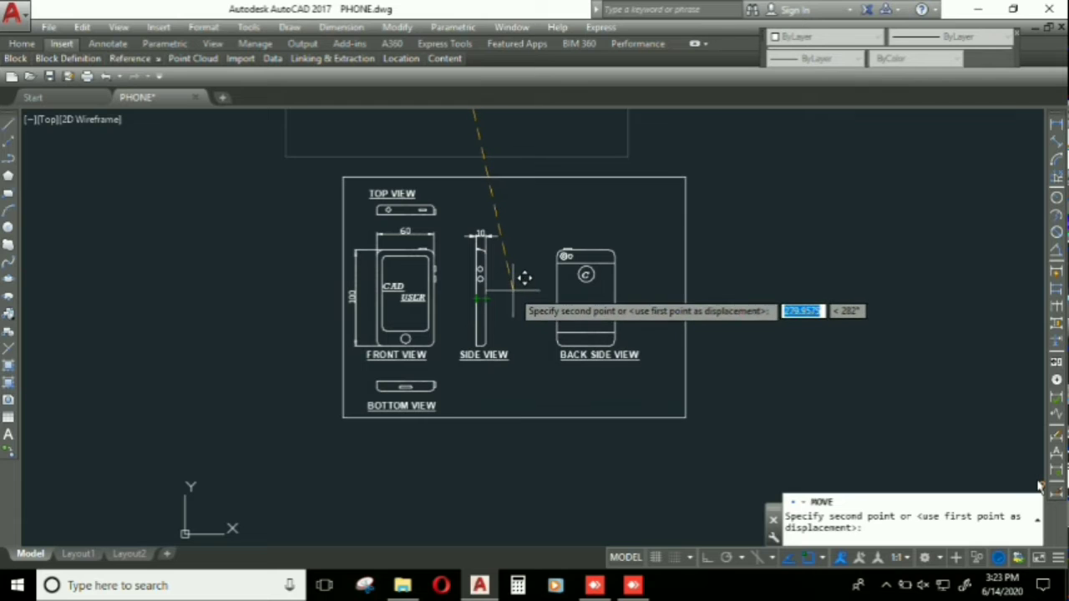
left_click(510, 289)
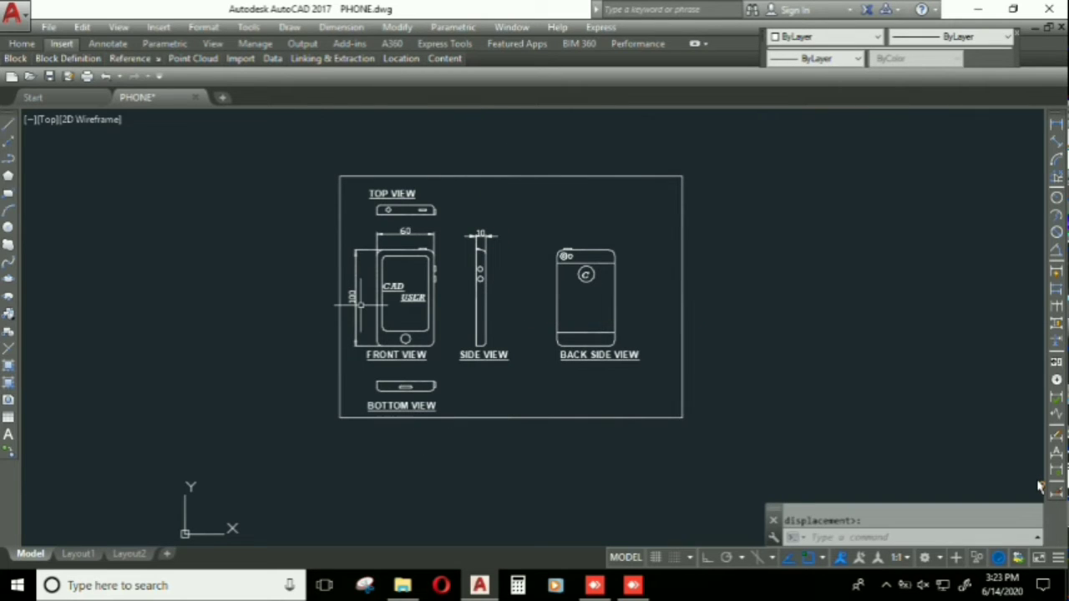
key("Escape")
Step: Offset the frame by 1 to create a double border line
type("o")
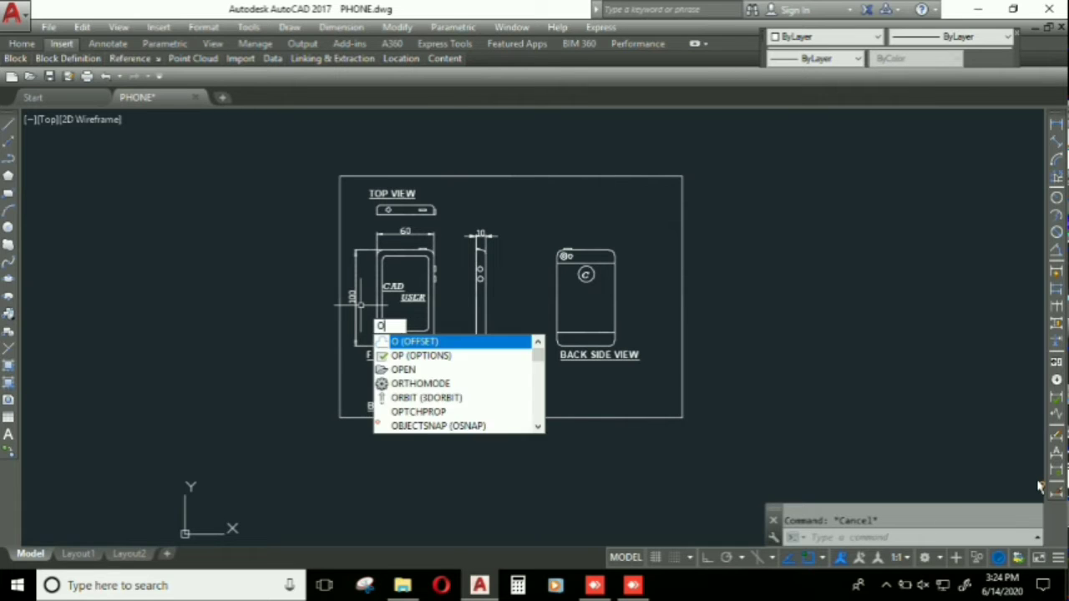
key("Return")
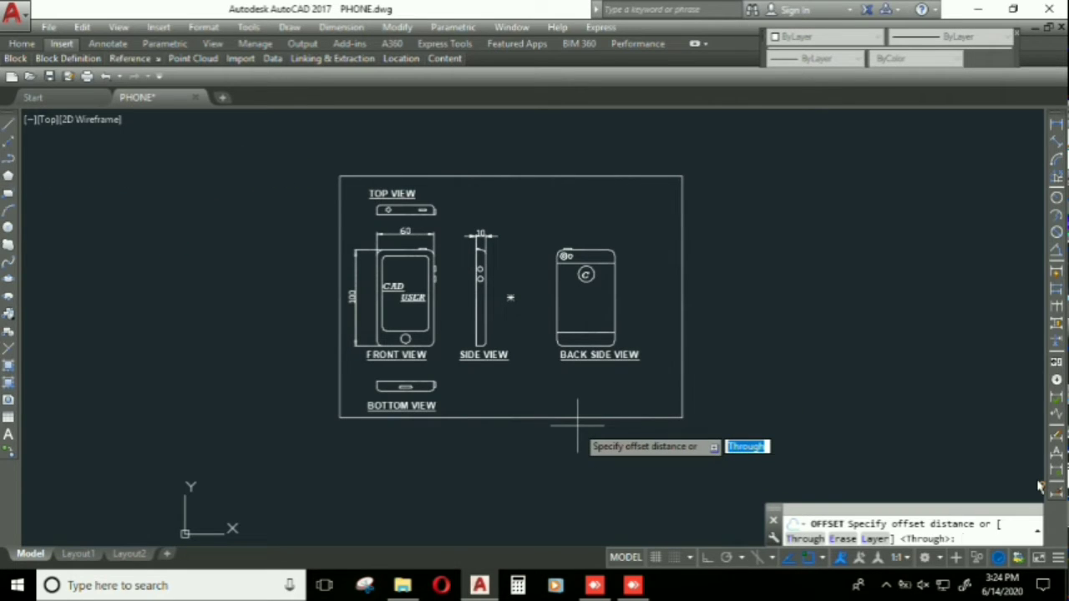
type("1")
key("Return")
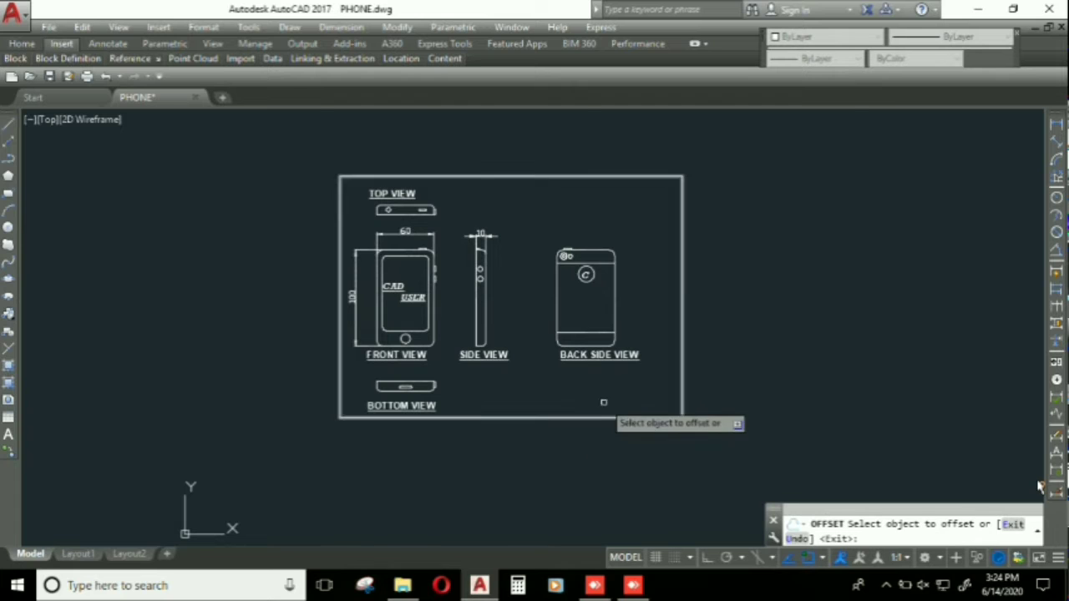
left_click(609, 419)
left_click(608, 467)
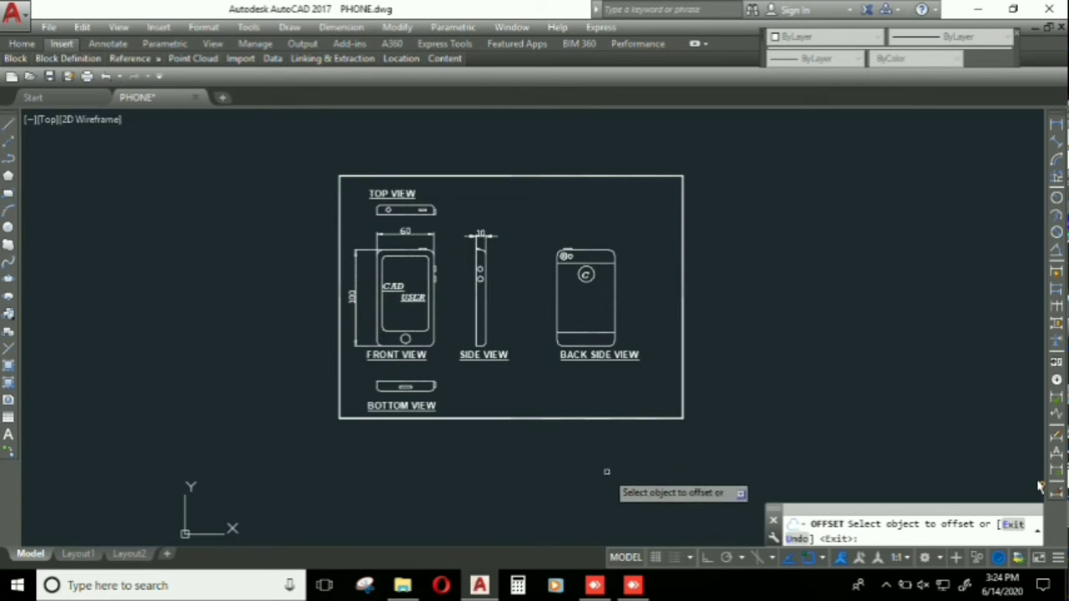
scroll(620, 413, "up", 5)
key("Escape")
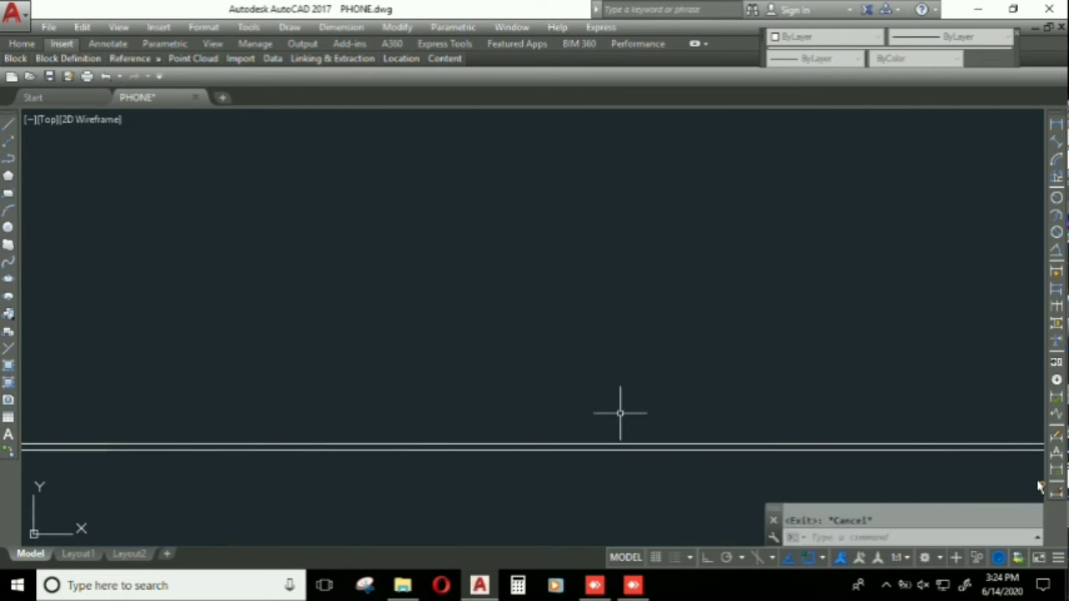
type("R")
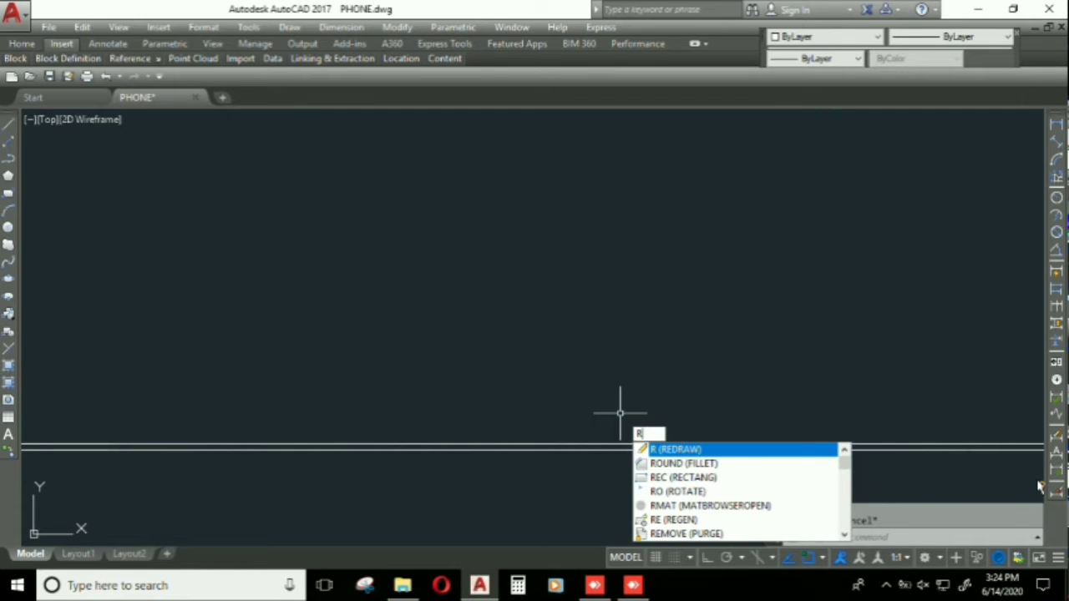
key("Escape")
scroll(620, 411, "down", 5)
mouse_move(596, 389)
middle_mouse_down()
mouse_move(602, 480)
mouse_move(581, 494)
middle_mouse_up()
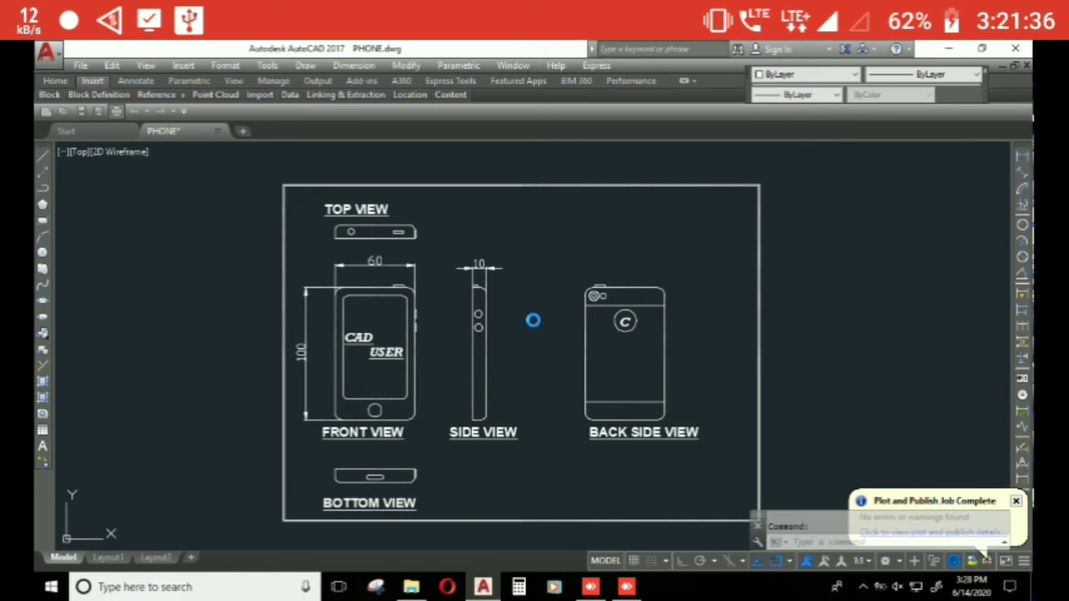
Step: In the Plot dialog, select DWG To PDF.pc3 as the printer
key("ctrl+p")
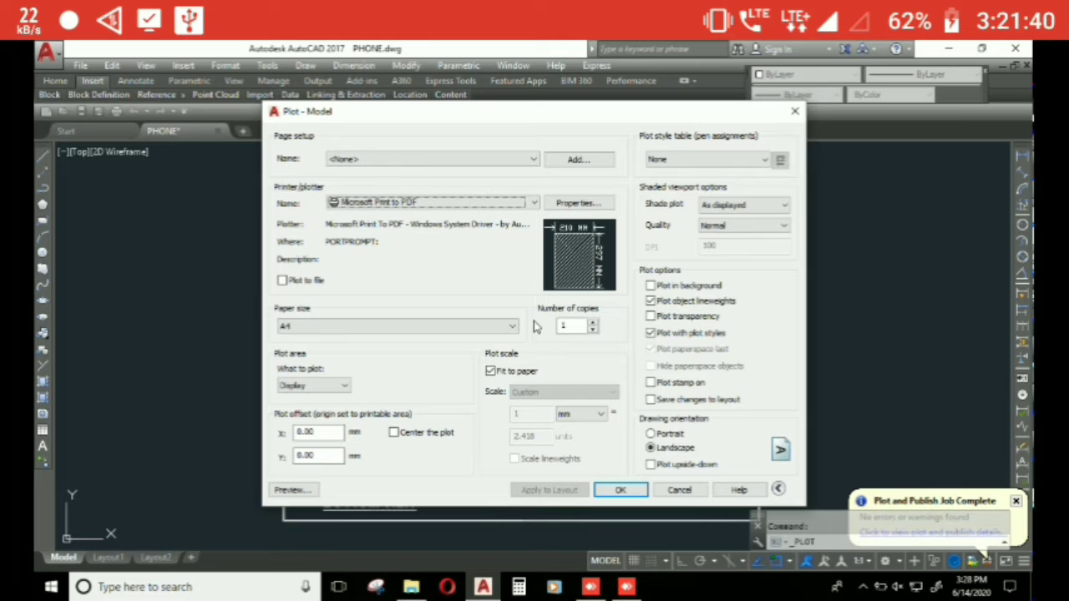
key("alt+Down")
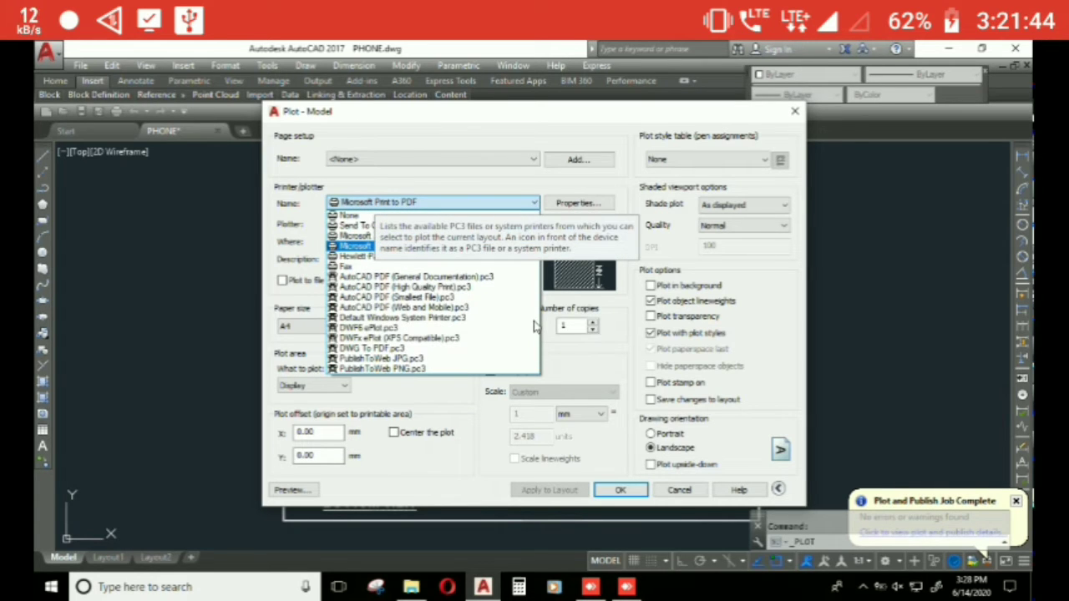
key("Up")
key("Up")
key("Up")
key("End")
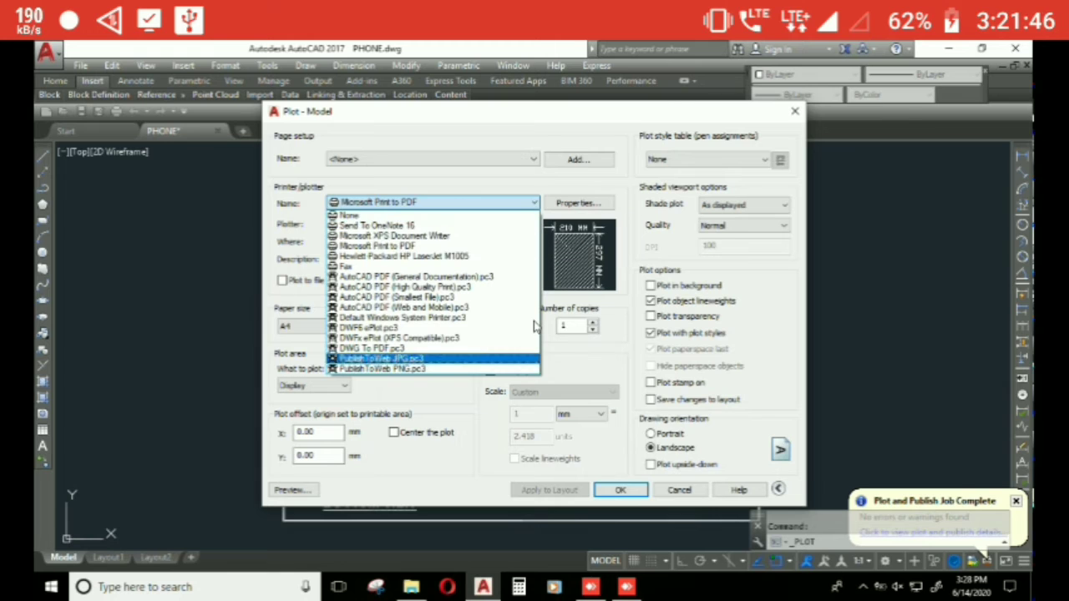
key("Up")
key("Up")
key("Return")
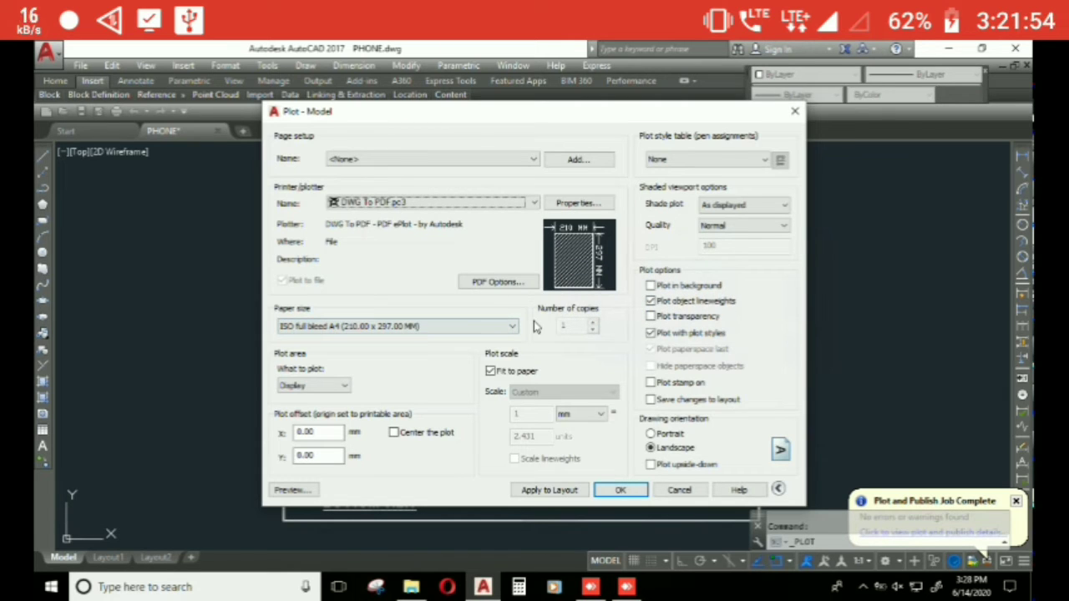
Step: Keep ISO full bleed A4 paper and Display plot area, then preview the sheet
left_click(533, 322)
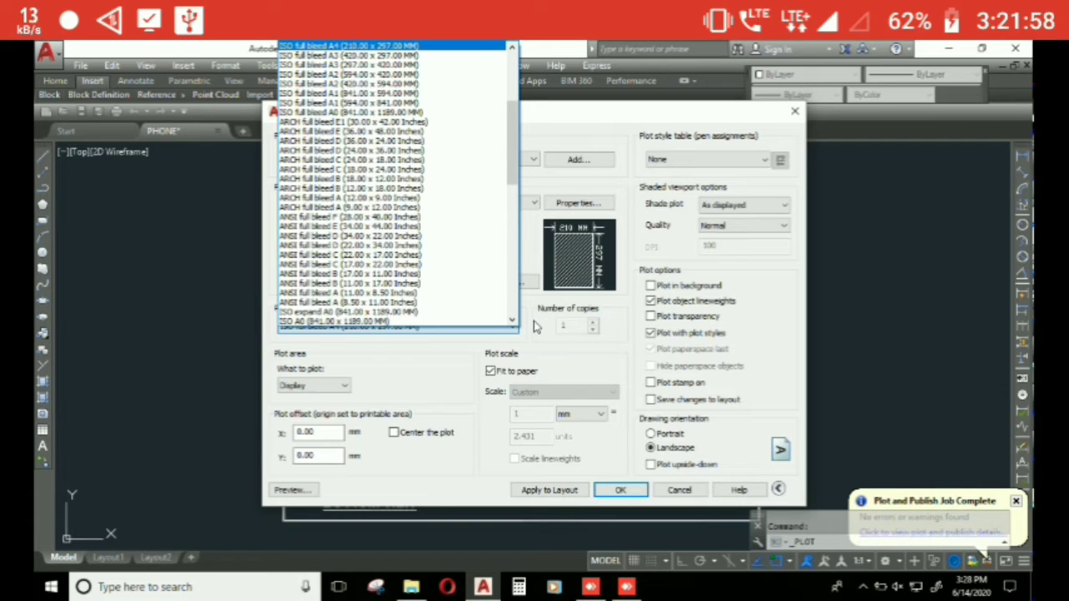
left_click(533, 321)
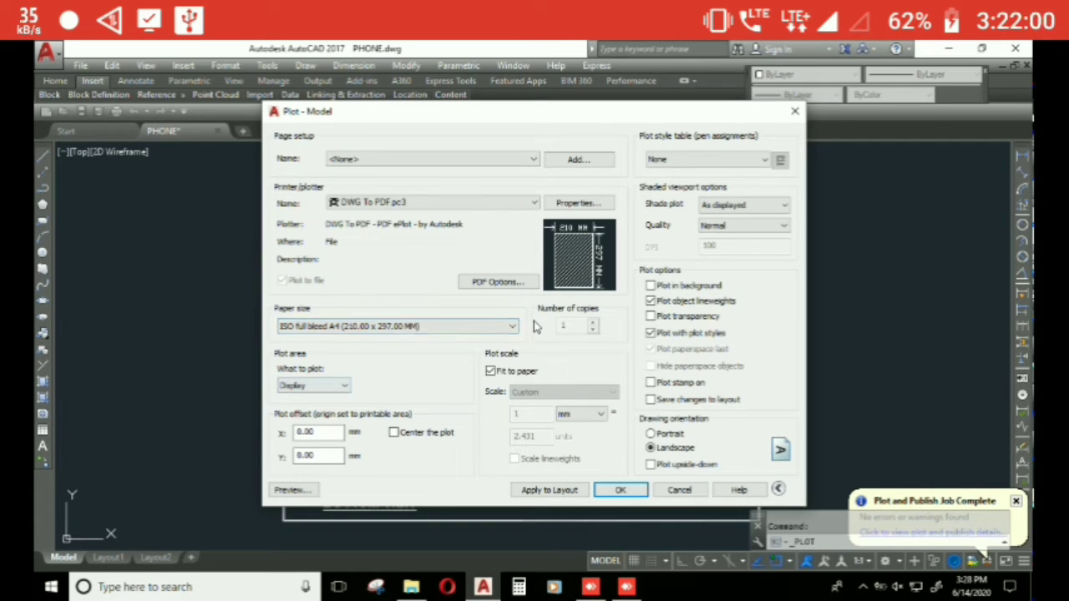
key("alt+Down")
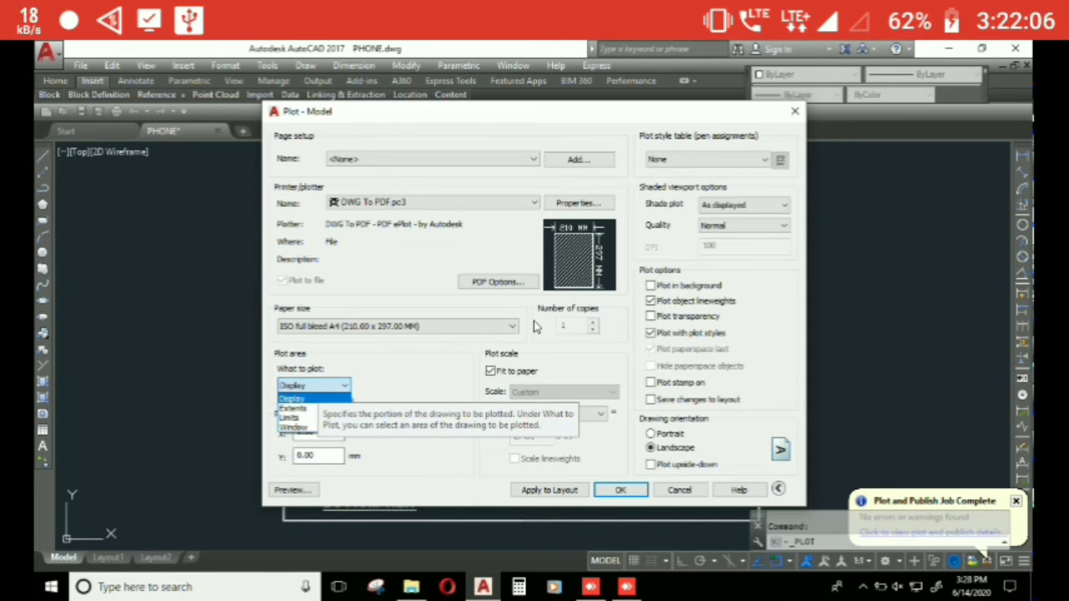
key("Return")
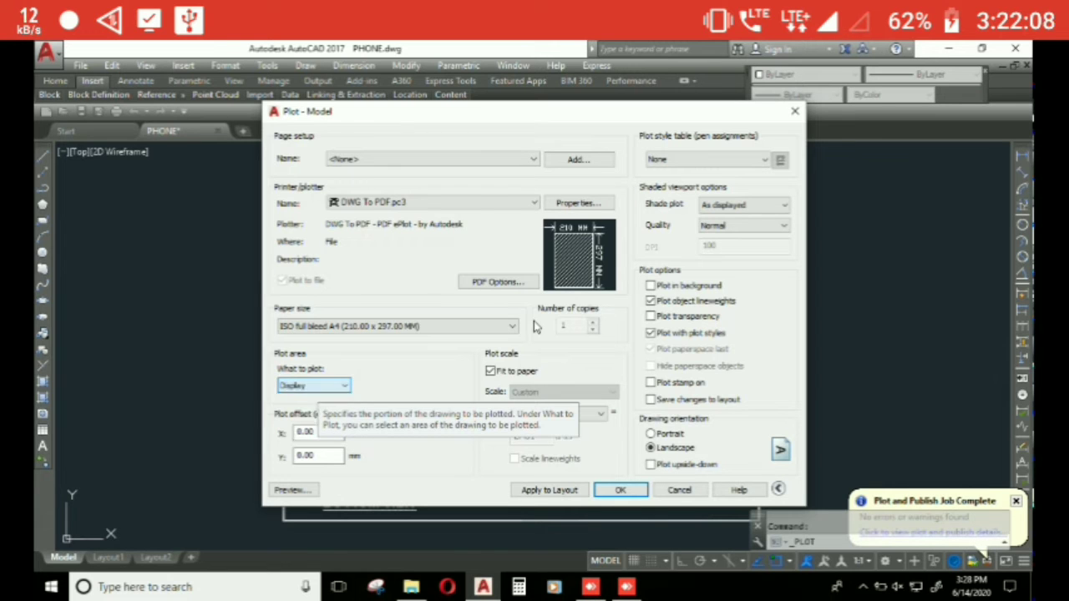
key("Tab")
key("Return")
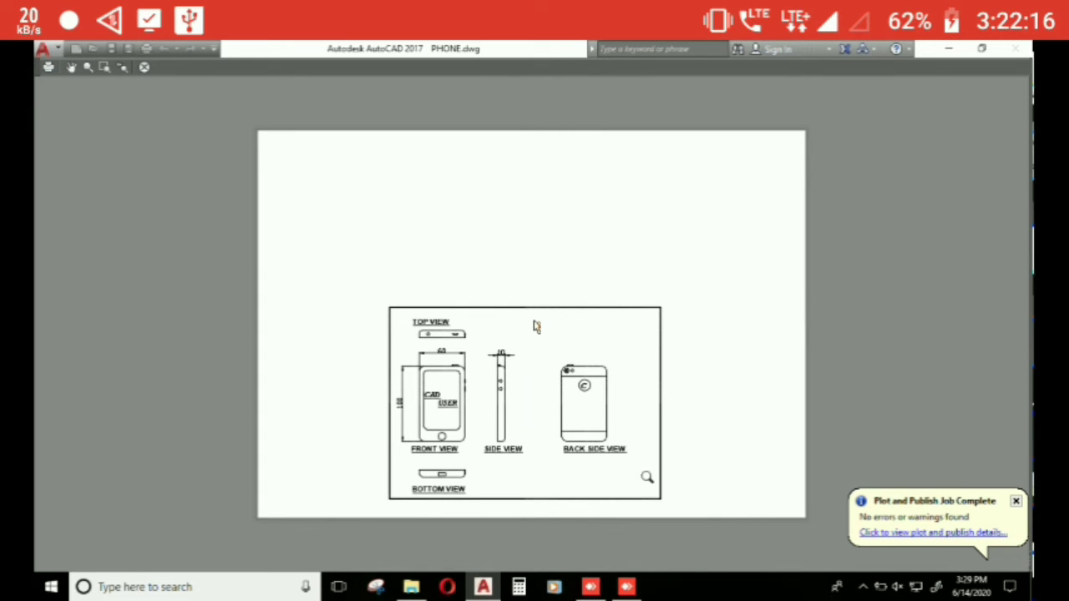
Step: Leave the preview and switch the plot area to Window
key("Escape")
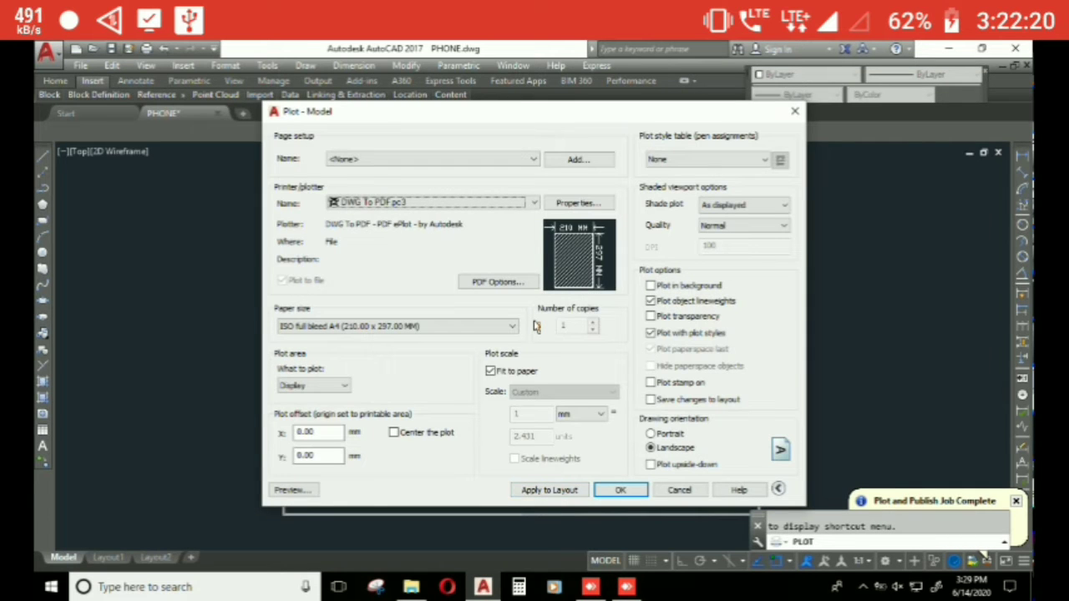
left_click(313, 385)
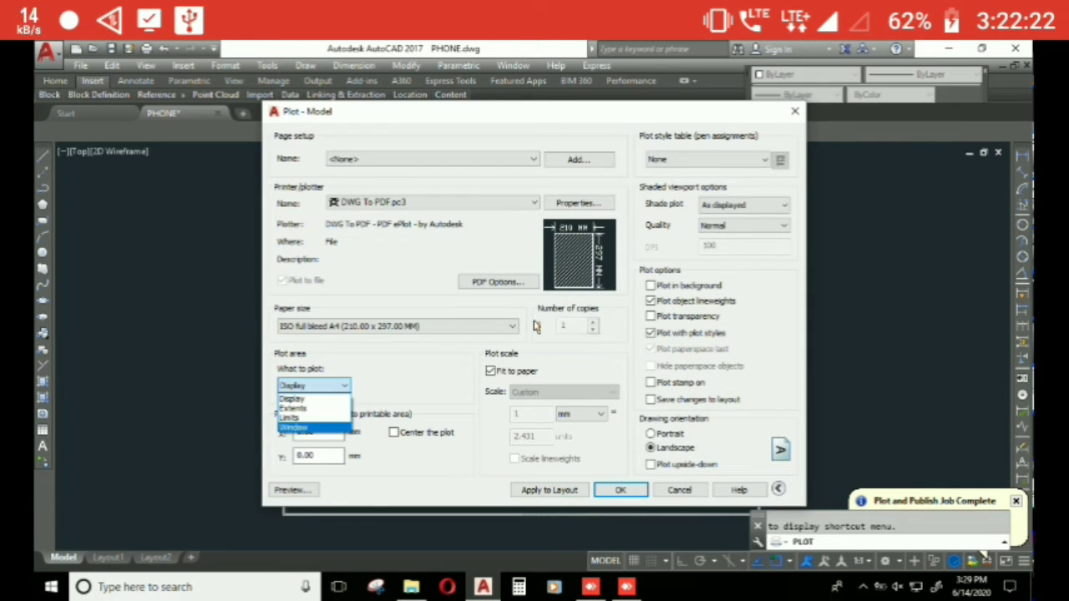
key("Escape")
key("alt+Down")
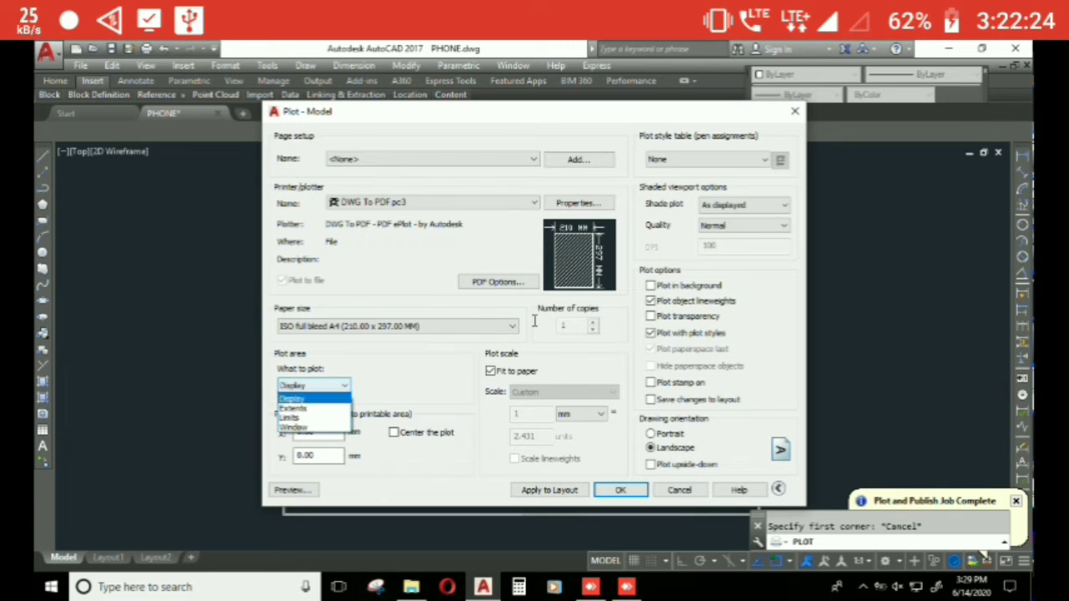
key("Down")
key("Down")
key("Return")
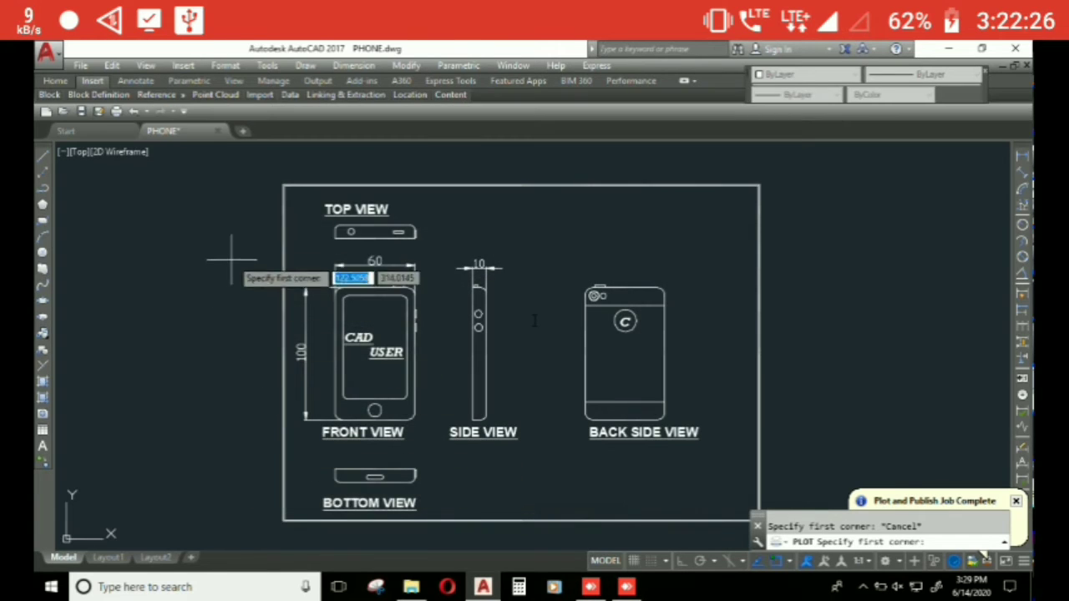
Step: Pick the plot window from the border's top-left to its bottom-right corner
scroll(272, 203, "up", 4)
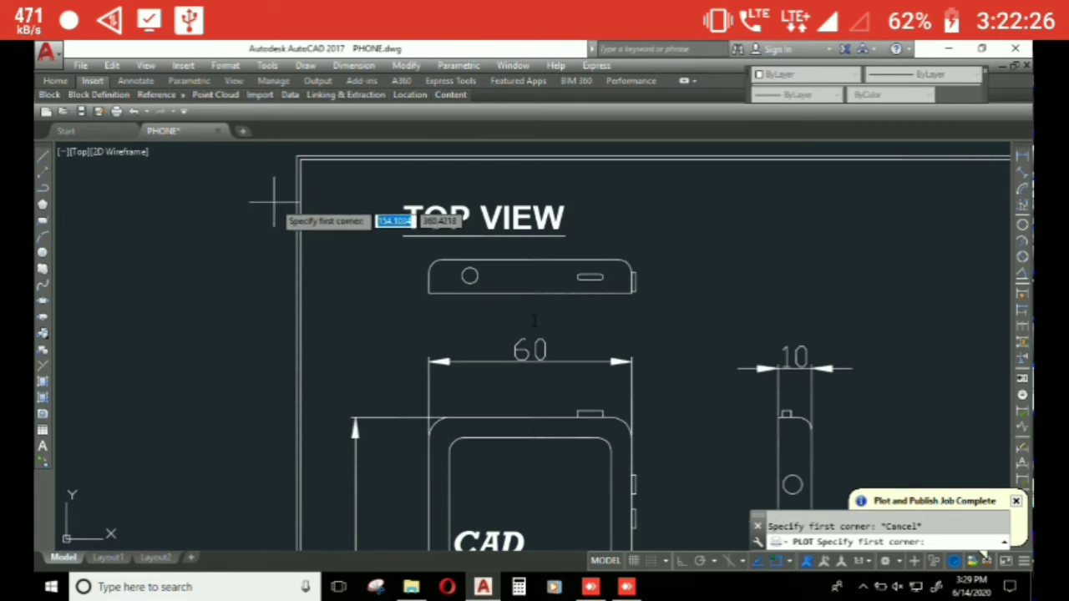
left_click(298, 158)
middle_click_drag(573, 393, 171, 158)
scroll(560, 349, "down", 2)
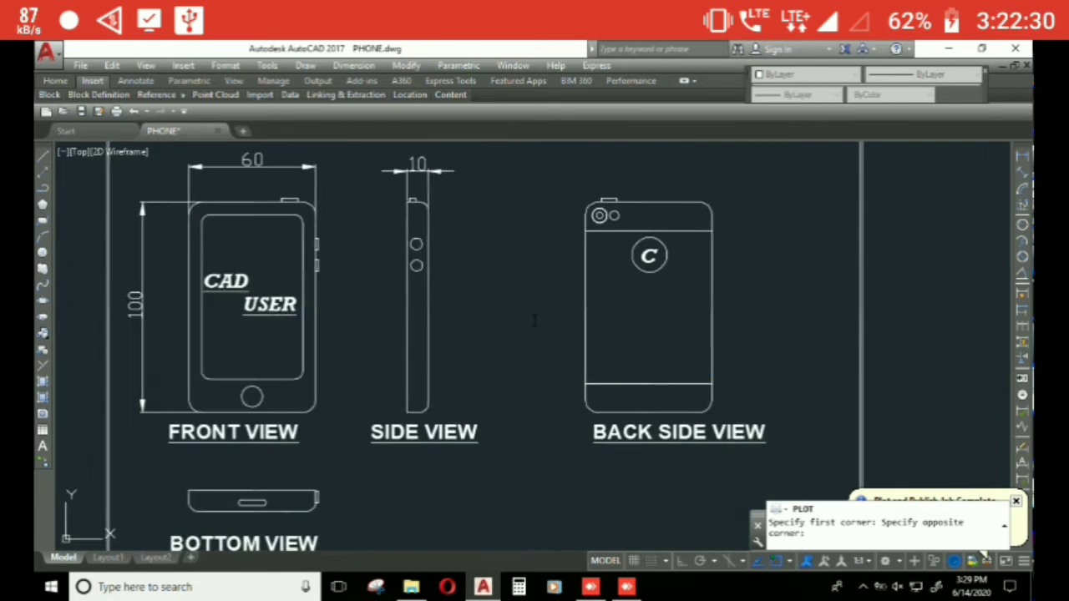
middle_click_drag(576, 351, 238, 191)
scroll(534, 409, "up", 3)
left_click(515, 415)
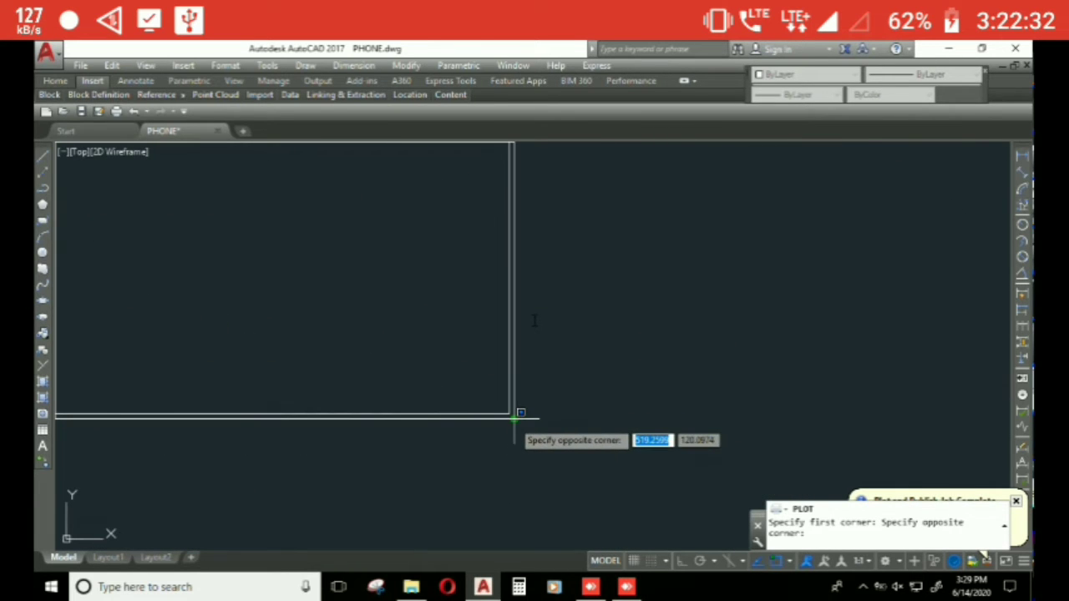
Step: Preview the windowed plot, then proceed to plot it
left_click(292, 490)
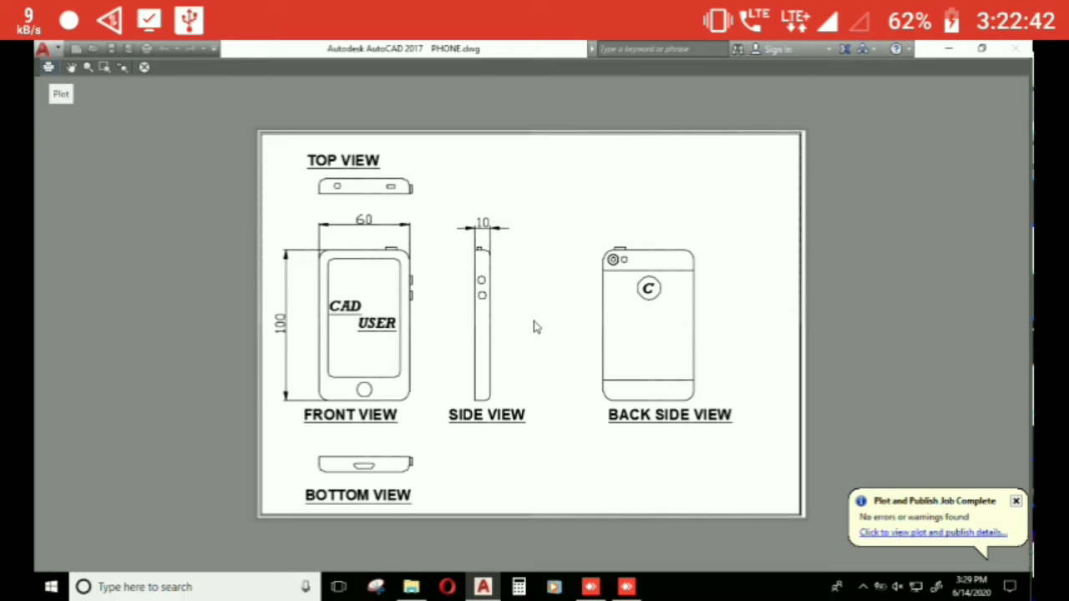
key("Return")
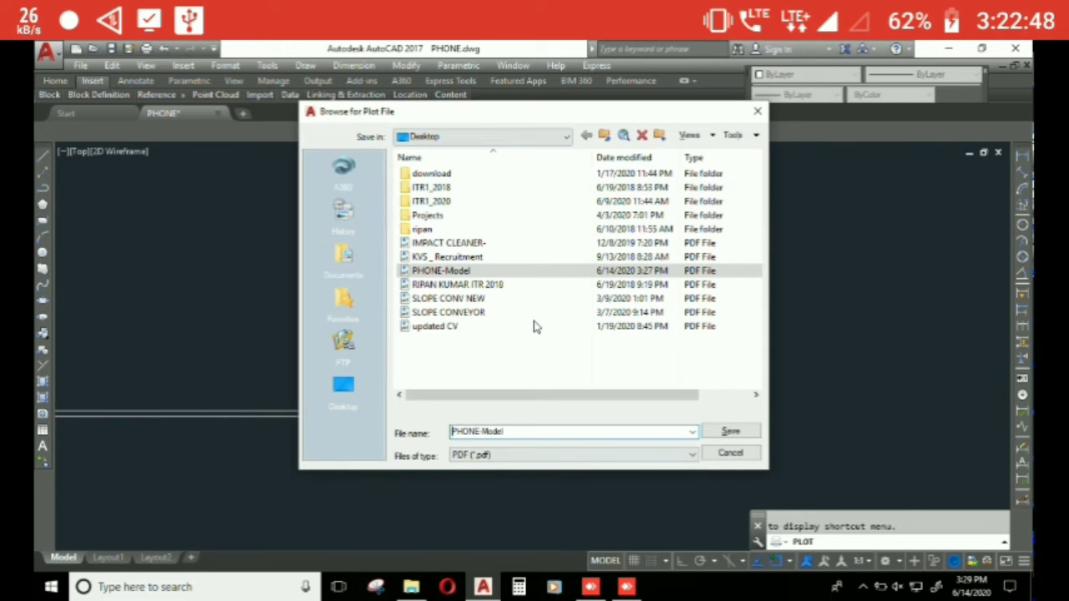
Step: Save the plot as PHONE-Model1.pdf on the Desktop, then close Edge after viewing it
key("shift+Left")
key("shift+Left")
key("shift+Left")
key("shift+Left")
key("shift+Left")
key("shift+Left")
key("shift+Left")
key("shift+Left")
key("shift+Left")
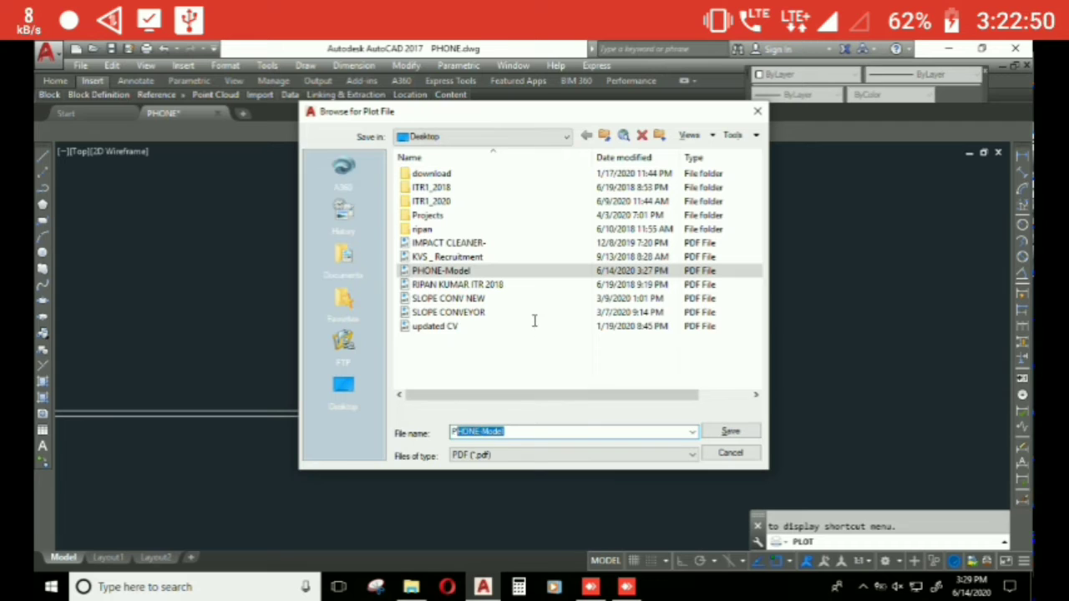
key("shift+Right")
key("shift+Right")
key("shift+Right")
key("shift+Left")
key("shift+Left")
key("shift+Left")
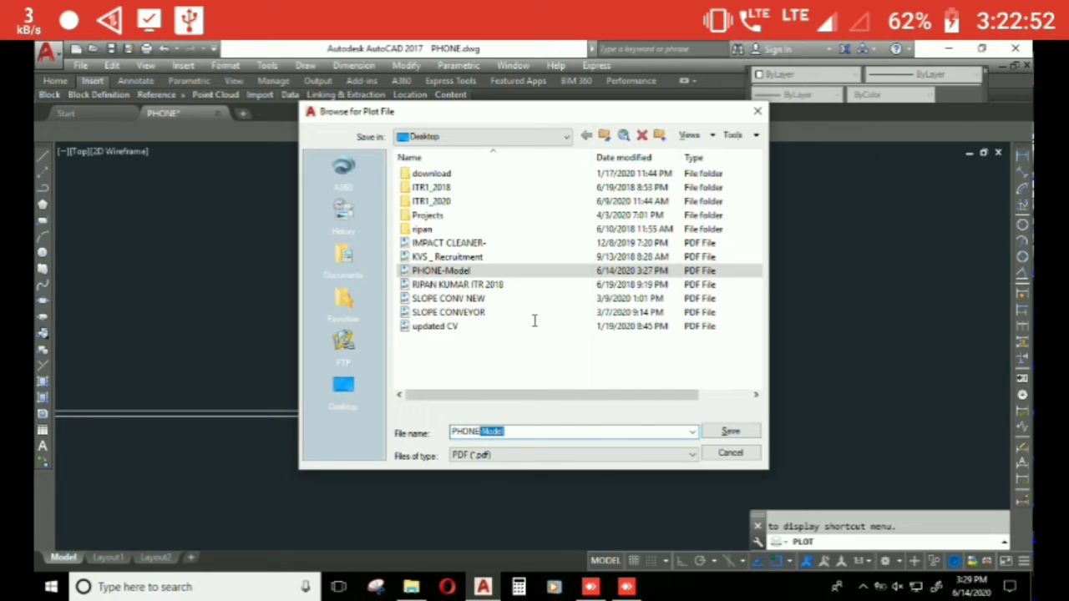
key("Right")
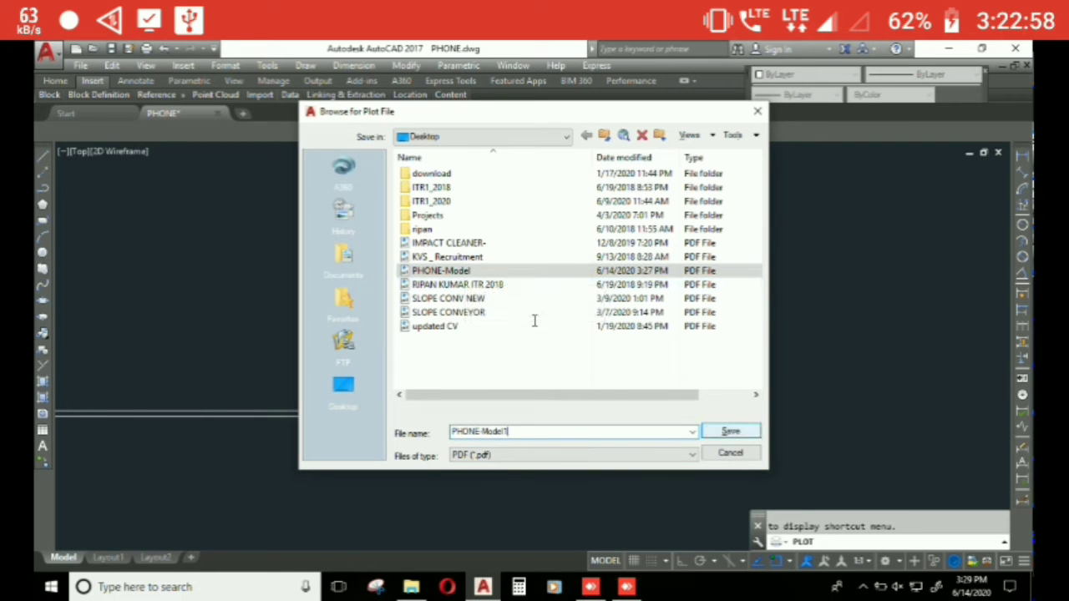
key("Return")
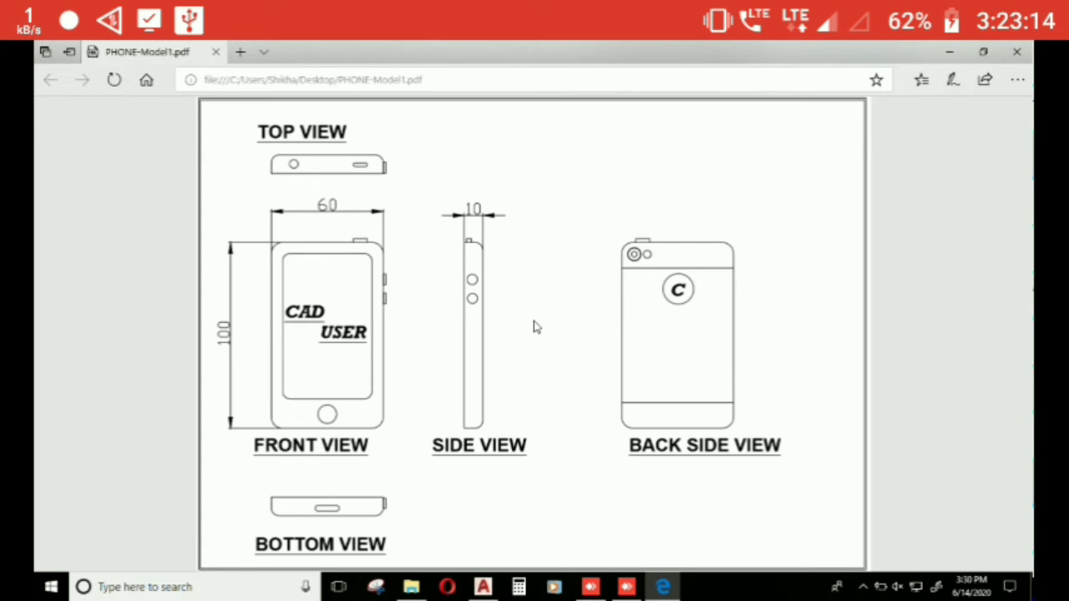
right_click(662, 587)
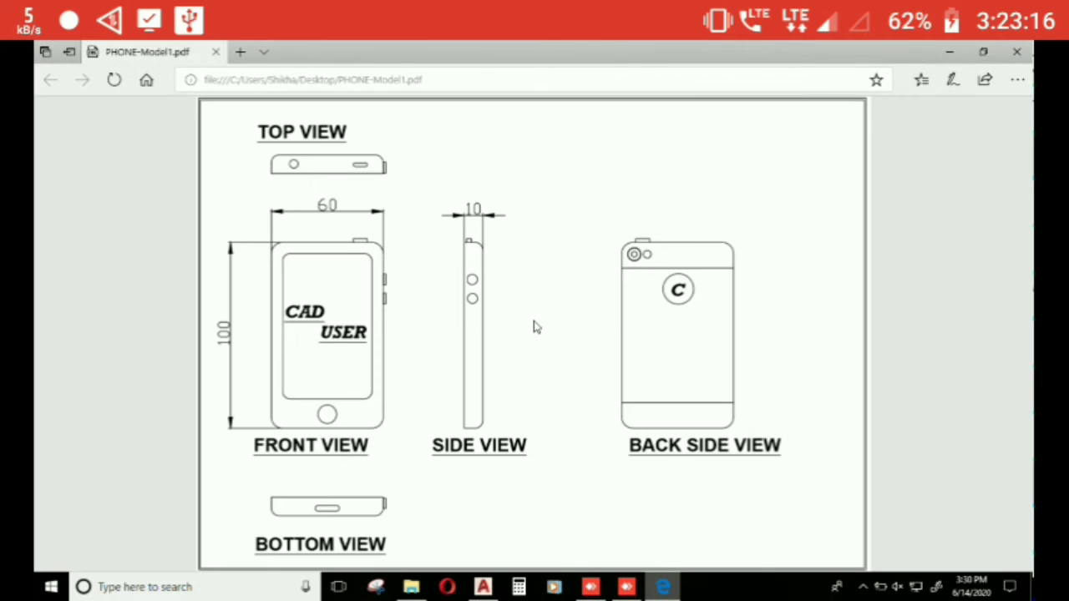
left_click(624, 554)
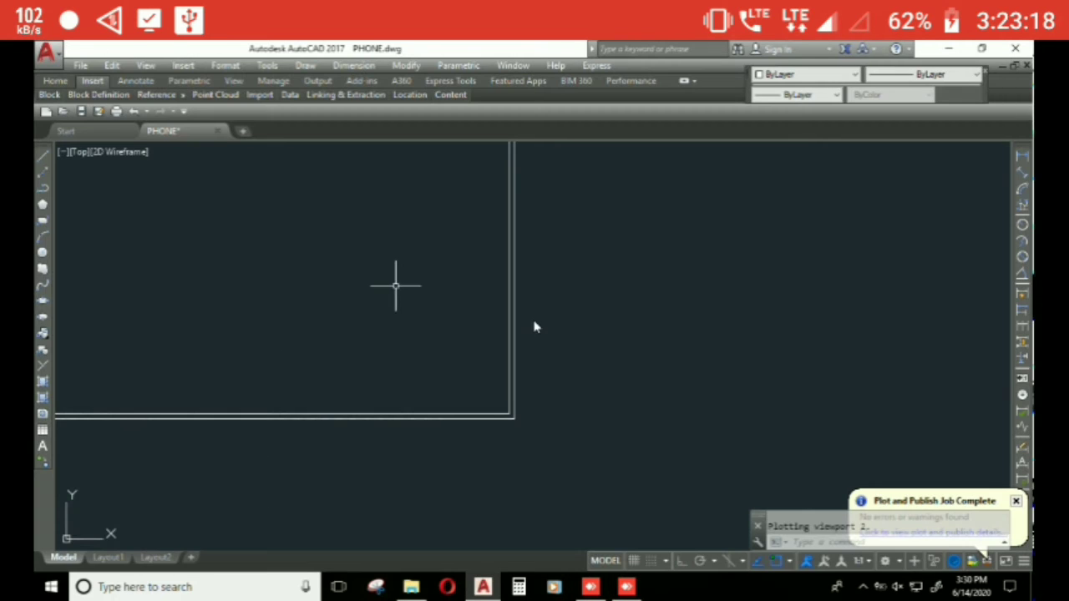
Step: Center the whole sheet in view and reopen Plot - Model with the printer list expanded
scroll(396, 284, "down", 5)
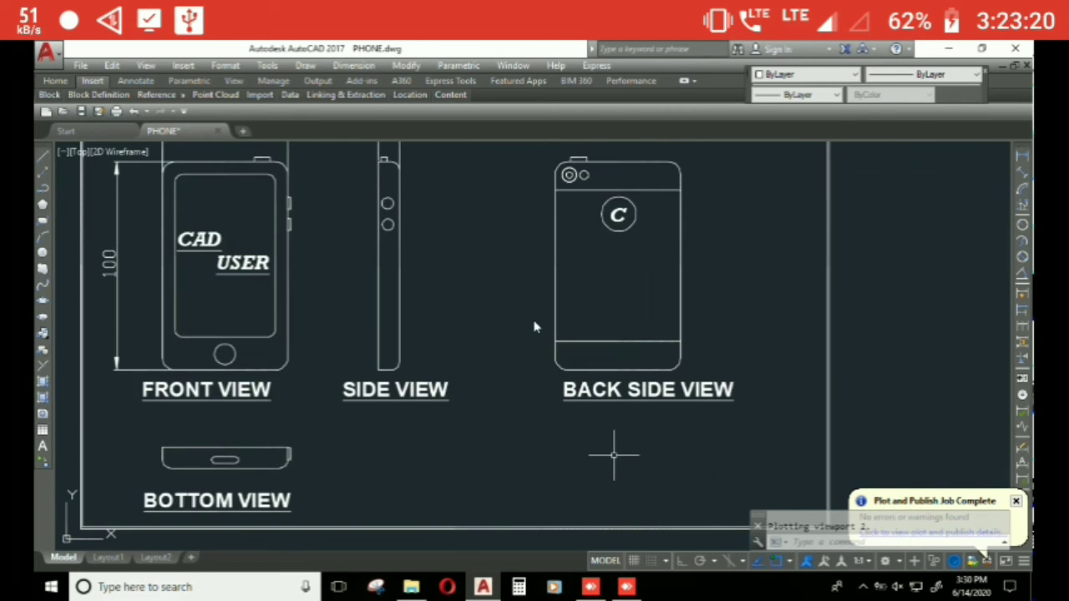
scroll(543, 417, "up", 2)
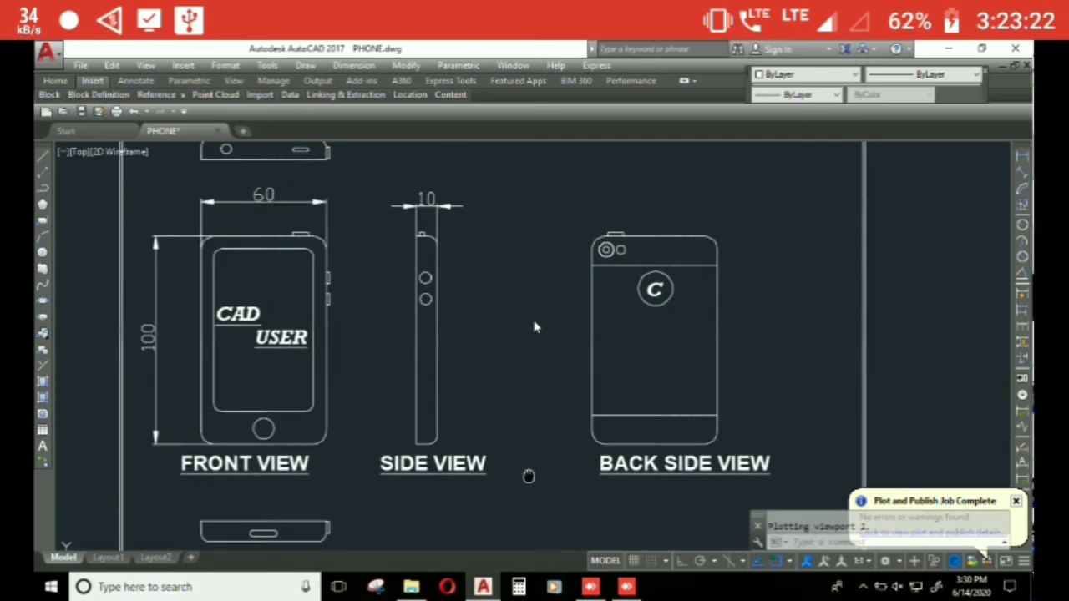
scroll(535, 327, "down", 2)
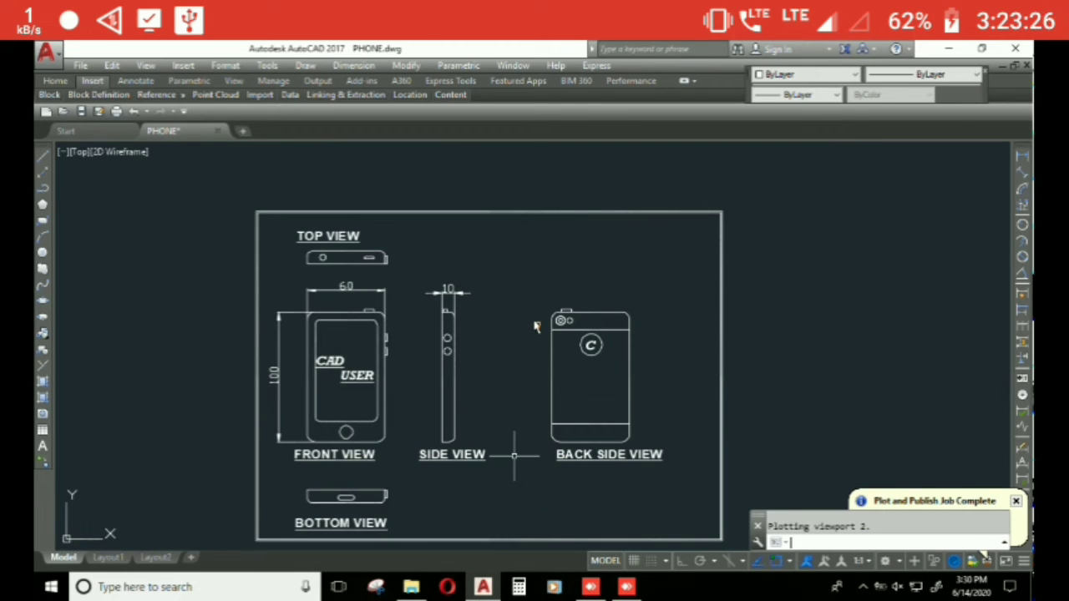
middle_click_drag(513, 455, 518, 429)
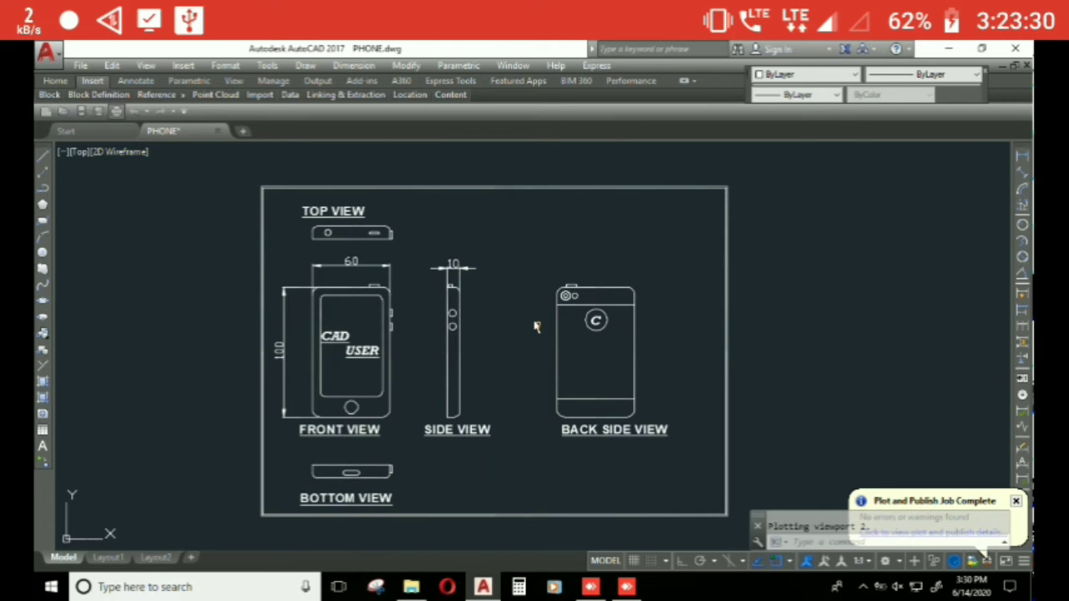
key("ctrl+p")
key("alt+Down")
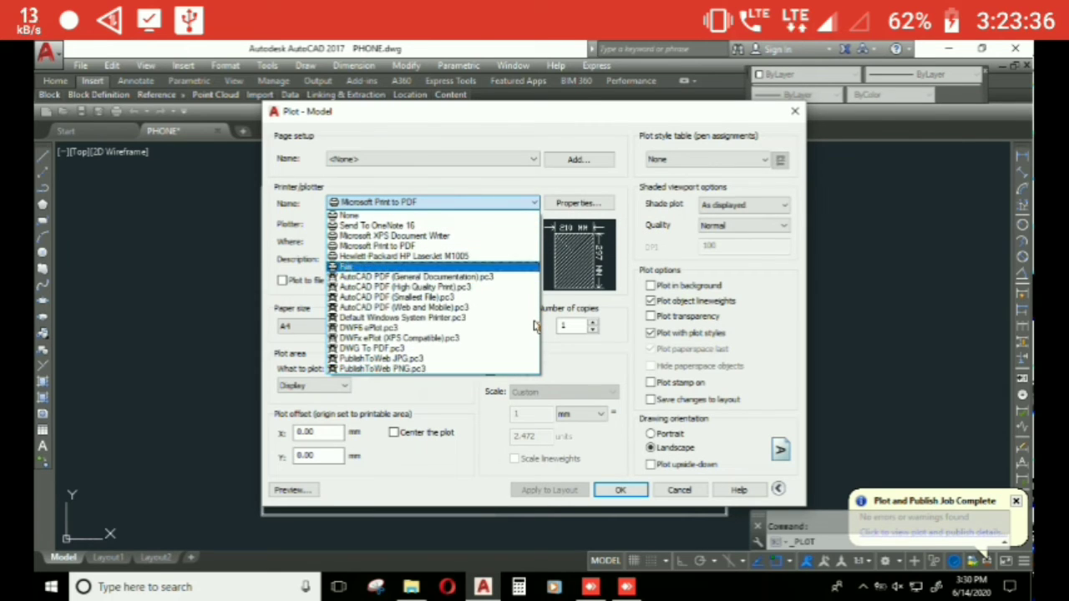
Step: Select the Hewlett-Packard HP LaserJet M1005 as the plotter
key("Up")
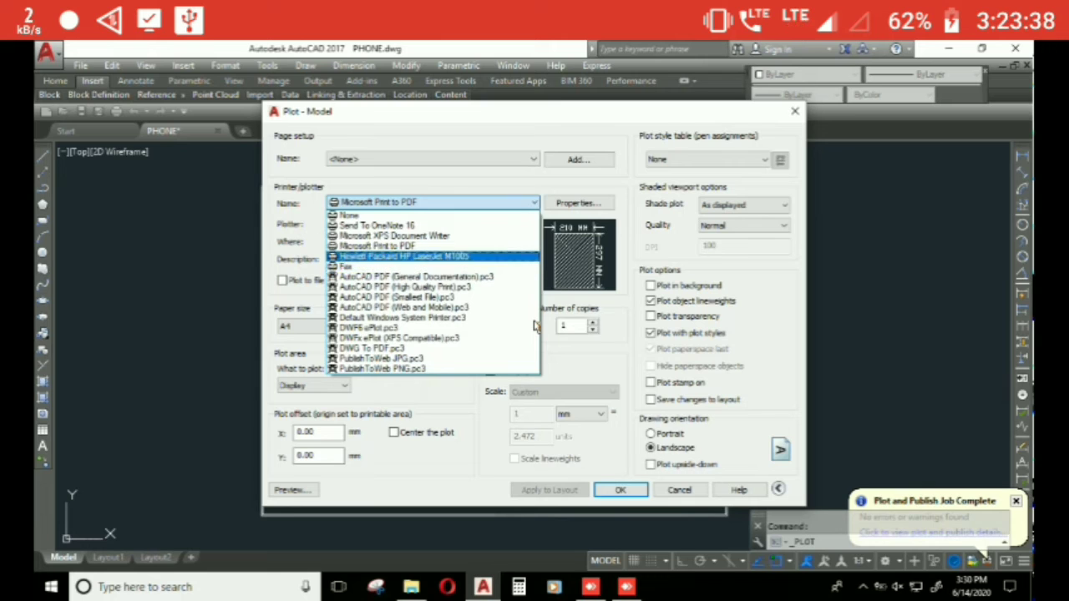
key("Up")
key("Up")
key("Up")
key("Down")
key("Down")
key("Down")
key("Down")
key("Down")
key("Down")
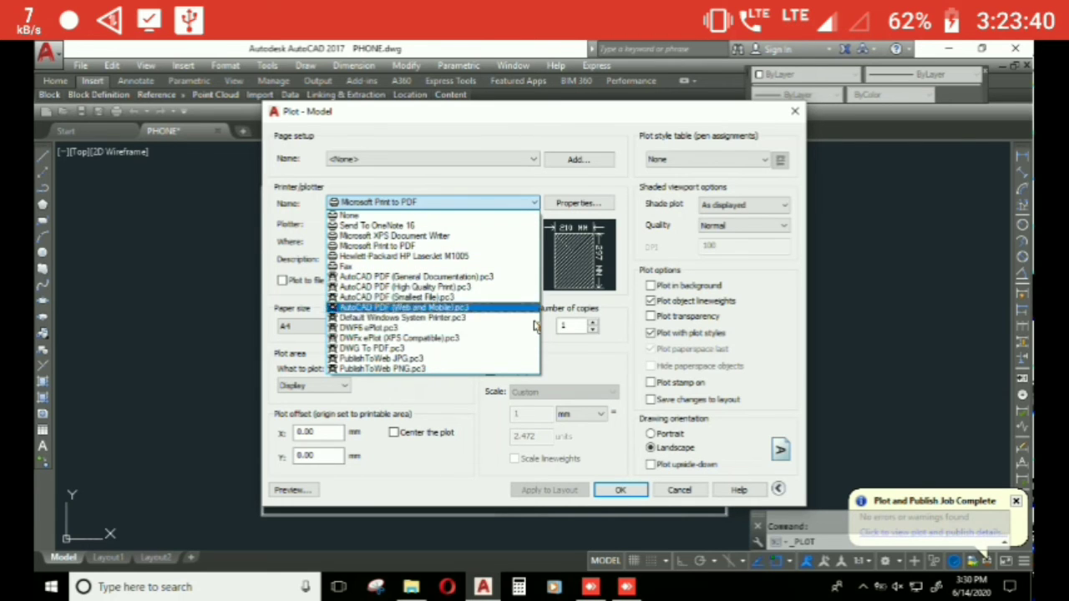
key("Down")
key("Down")
key("Down")
key("Up")
key("Up")
key("Up")
key("Up")
key("Down")
key("Down")
key("Down")
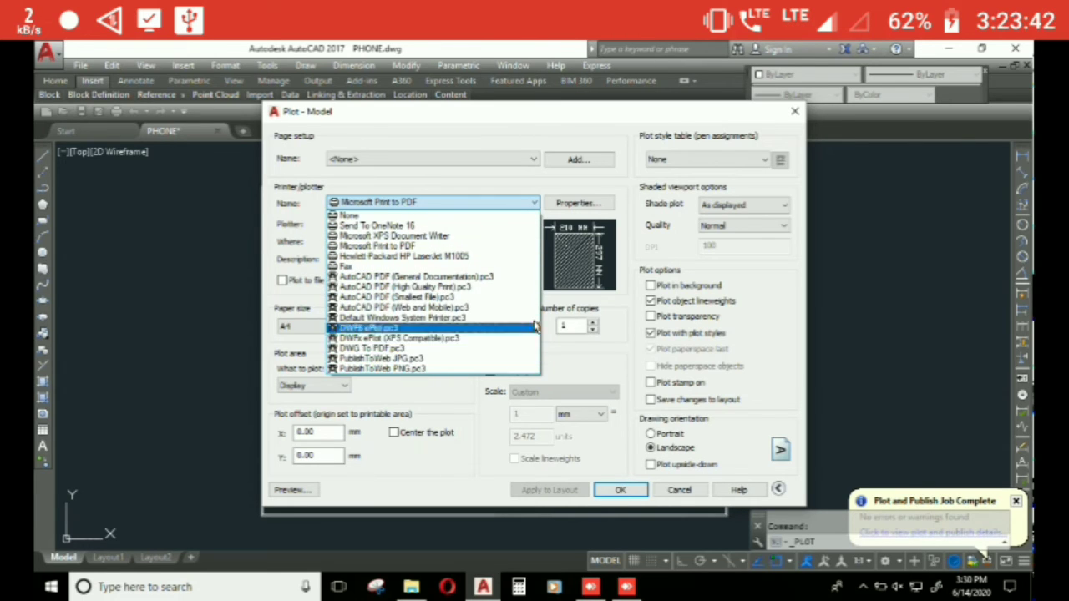
key("Up")
key("Up")
key("Up")
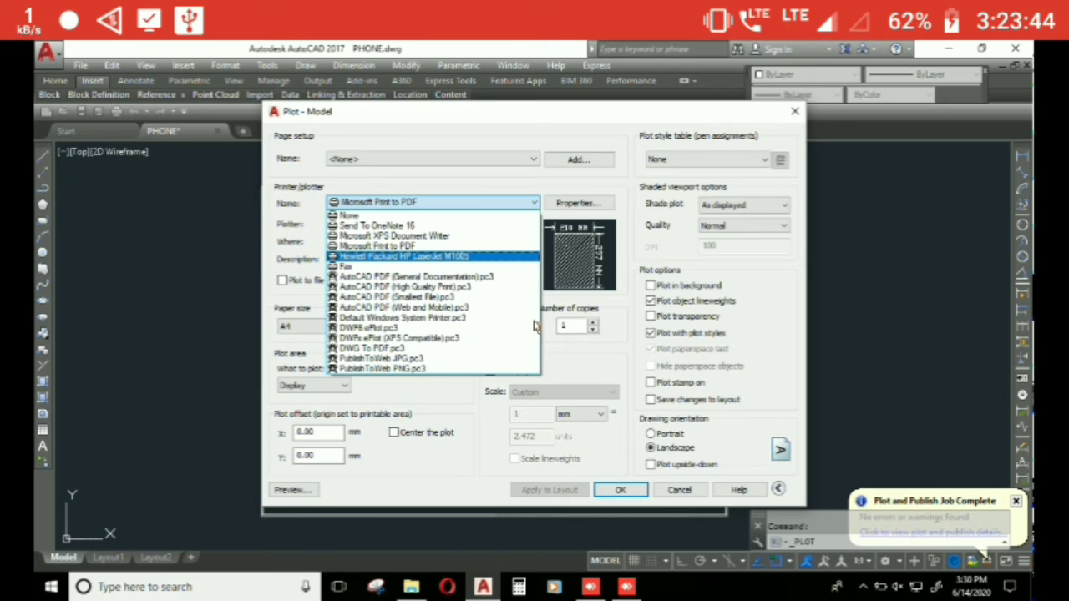
key("Down")
key("Up")
key("Return")
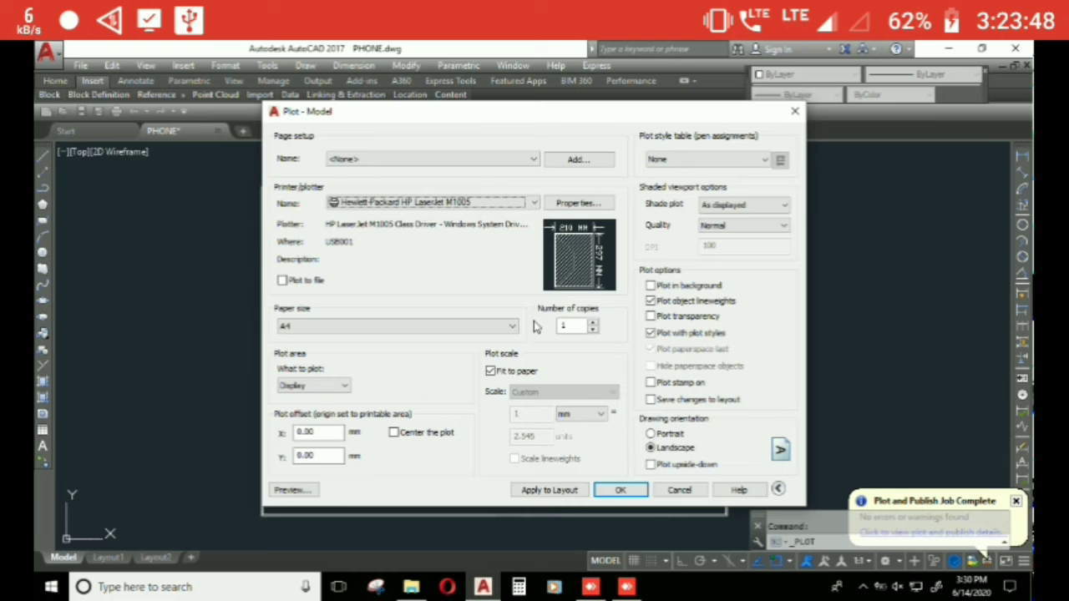
Step: Keep A4 as the paper size and set What to plot to Window
key("Tab")
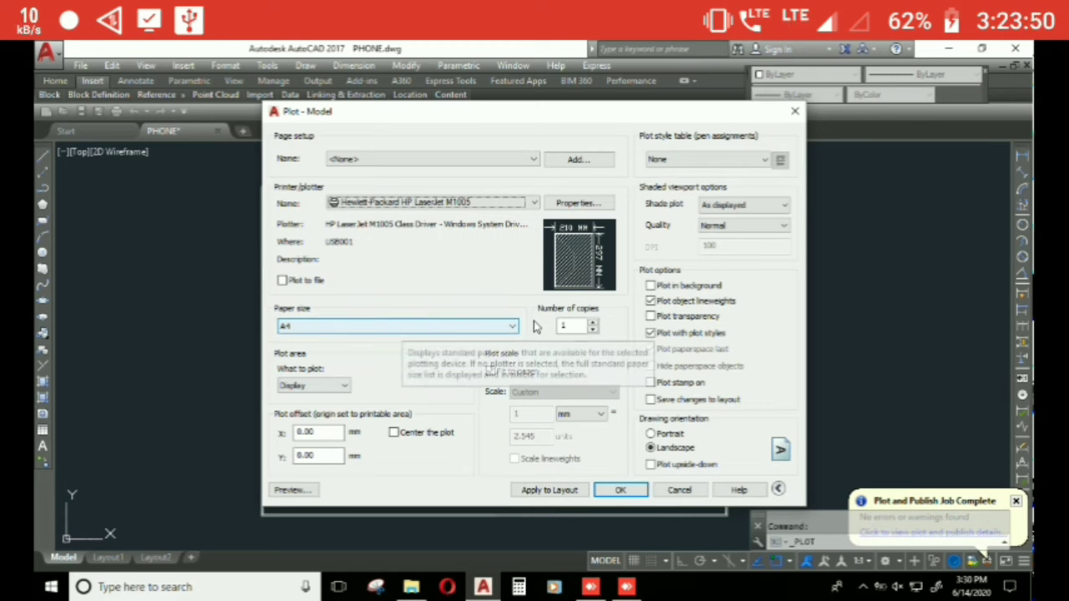
key("alt+Down")
key("Return")
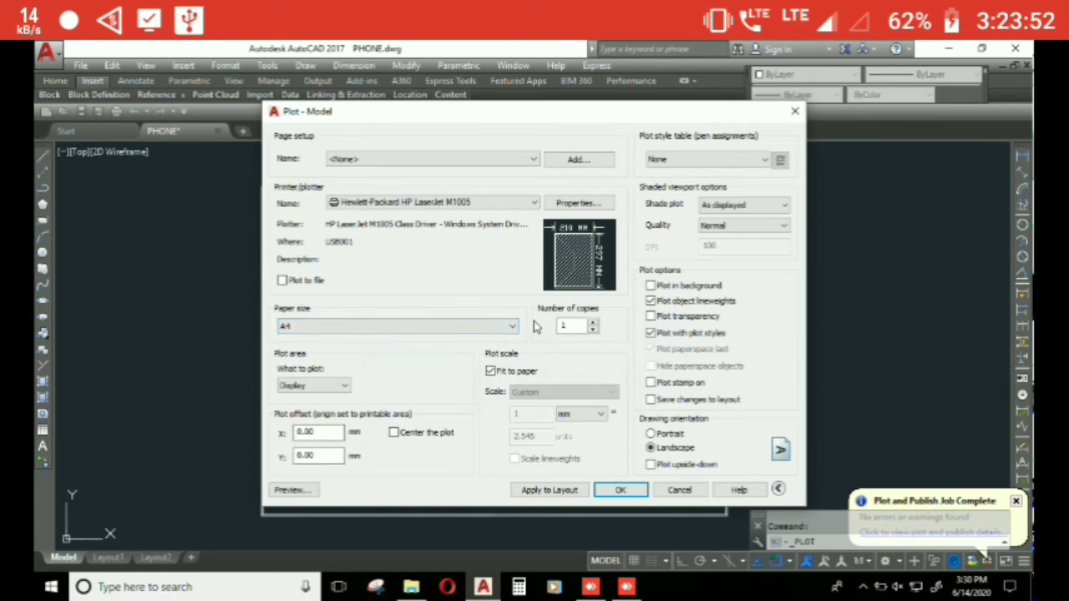
key("alt+Down")
key("Down")
key("Down")
key("Down")
key("Return")
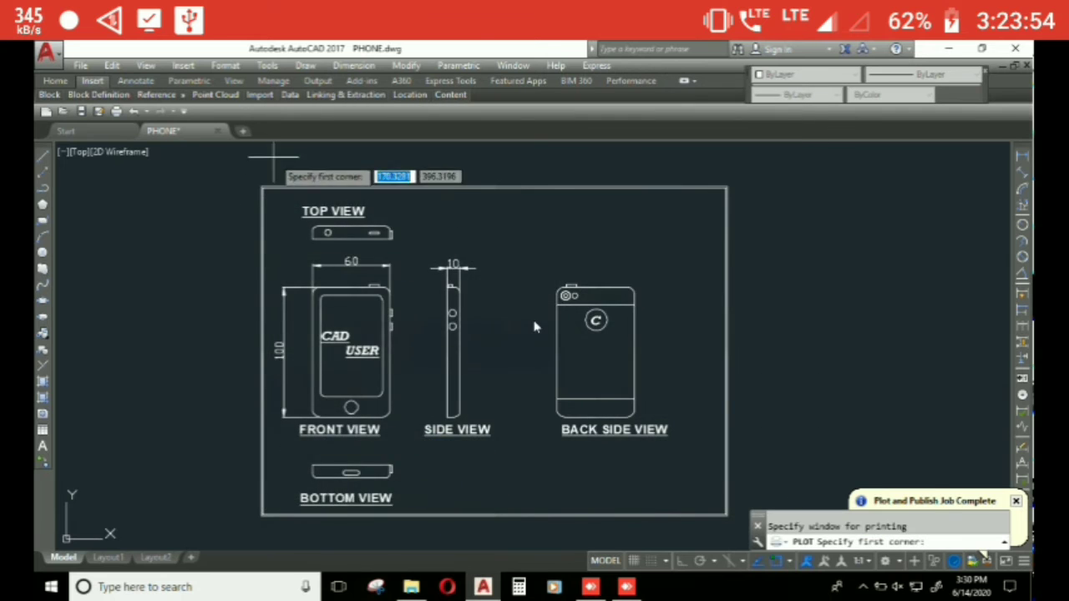
Step: Pick the plot window from the border's top-left corner to its lower-right corner
scroll(273, 156, "up", 5)
left_click(238, 224)
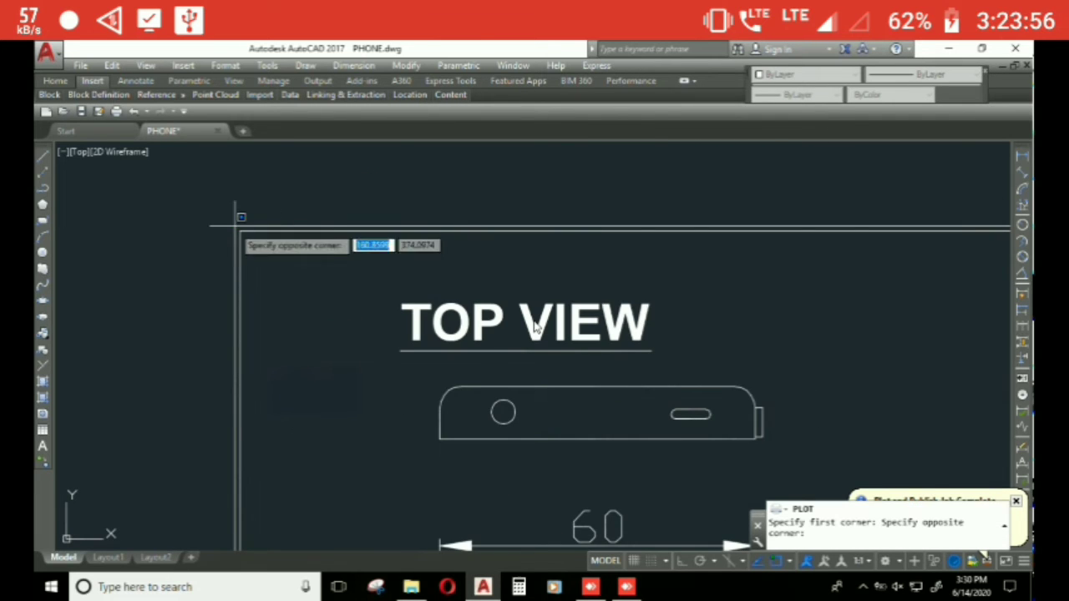
scroll(535, 328, "down", 5)
scroll(535, 327, "up", 5)
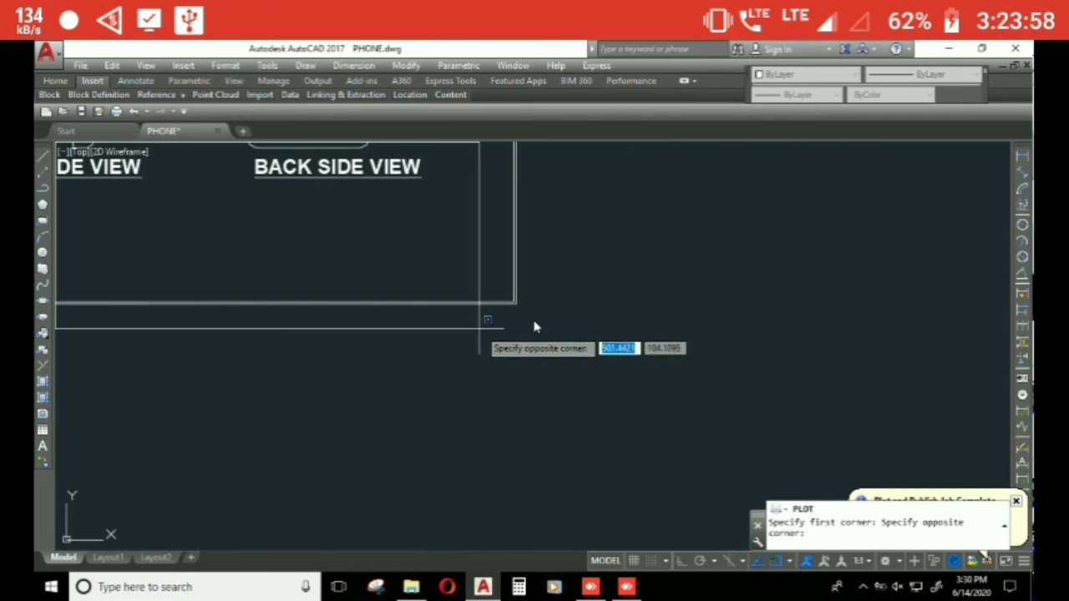
scroll(534, 327, "up", 2)
left_click(534, 326)
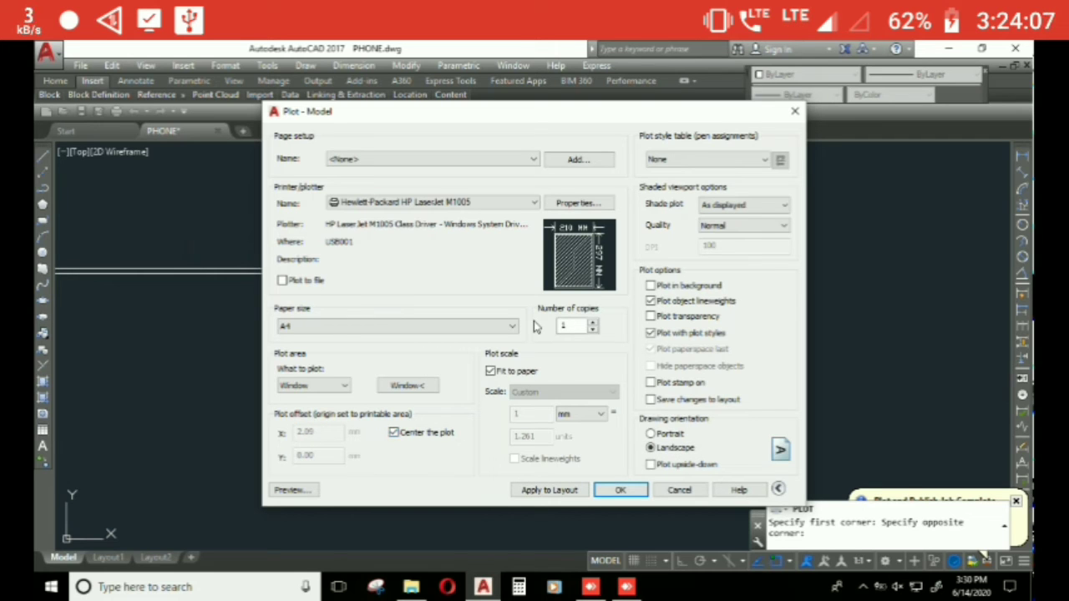
key("alt+p")
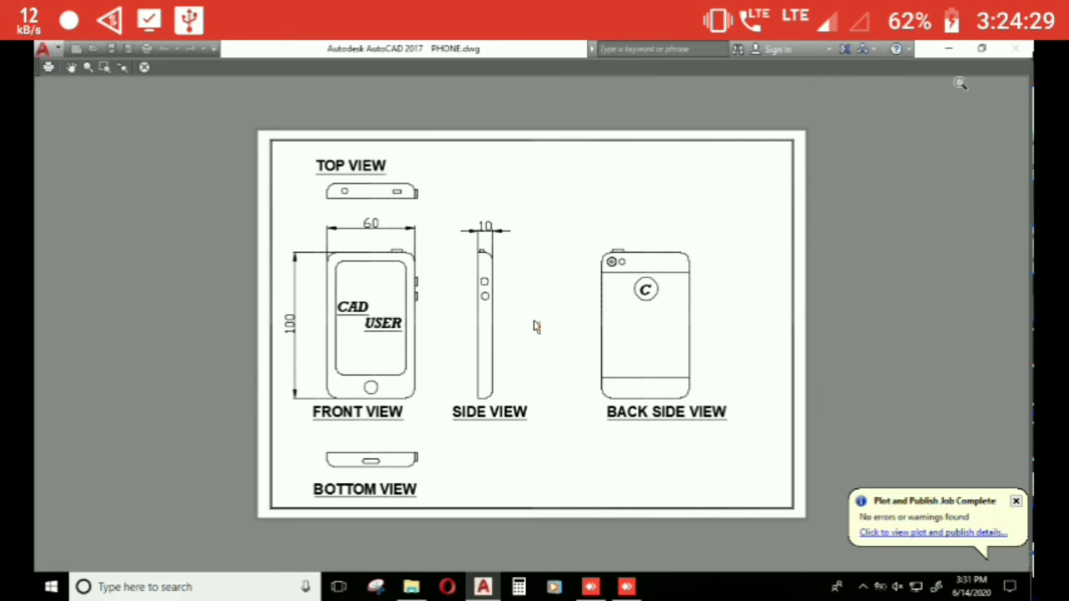
key("Escape")
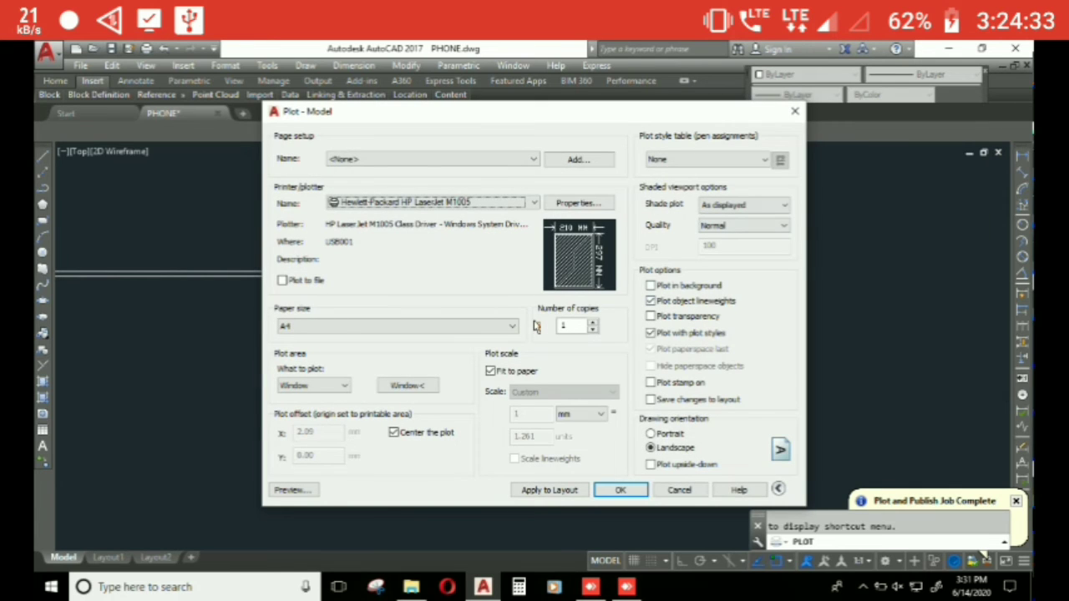
Step: Cancel the Plot dialog and bring the phone views' frame corner into view
key("Escape")
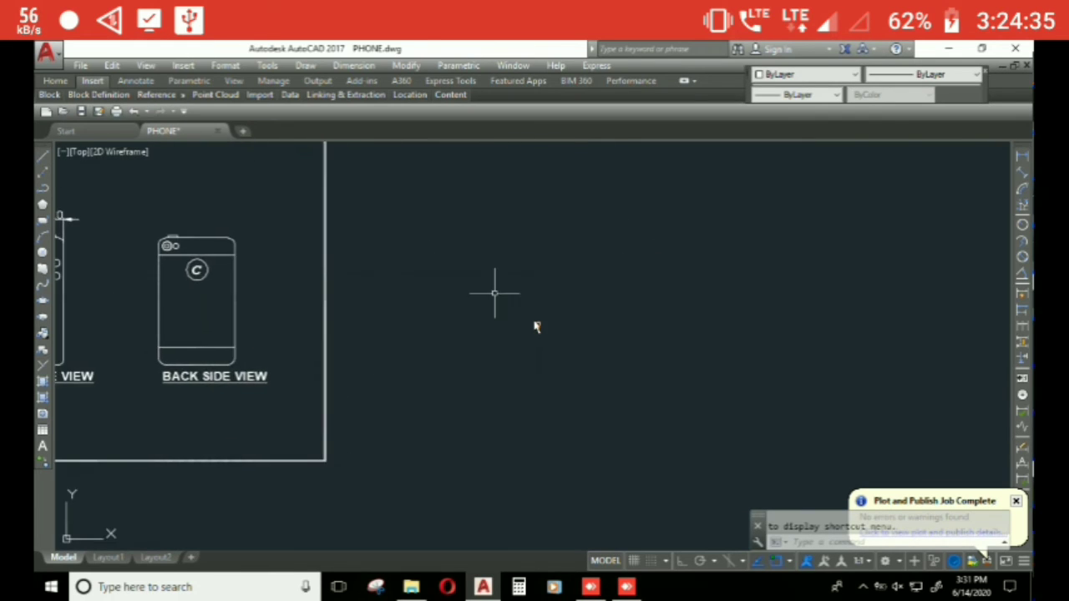
scroll(494, 293, "down", 3)
middle_click_drag(720, 370, 682, 267)
scroll(576, 312, "up", 5)
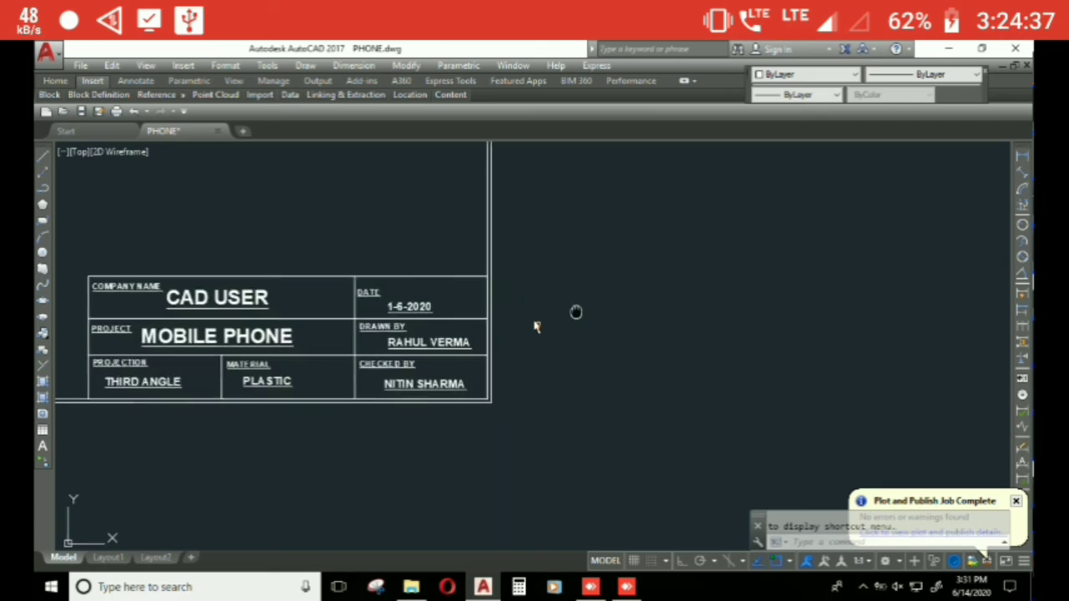
middle_click_drag(576, 312, 844, 374)
scroll(685, 342, "down", 2)
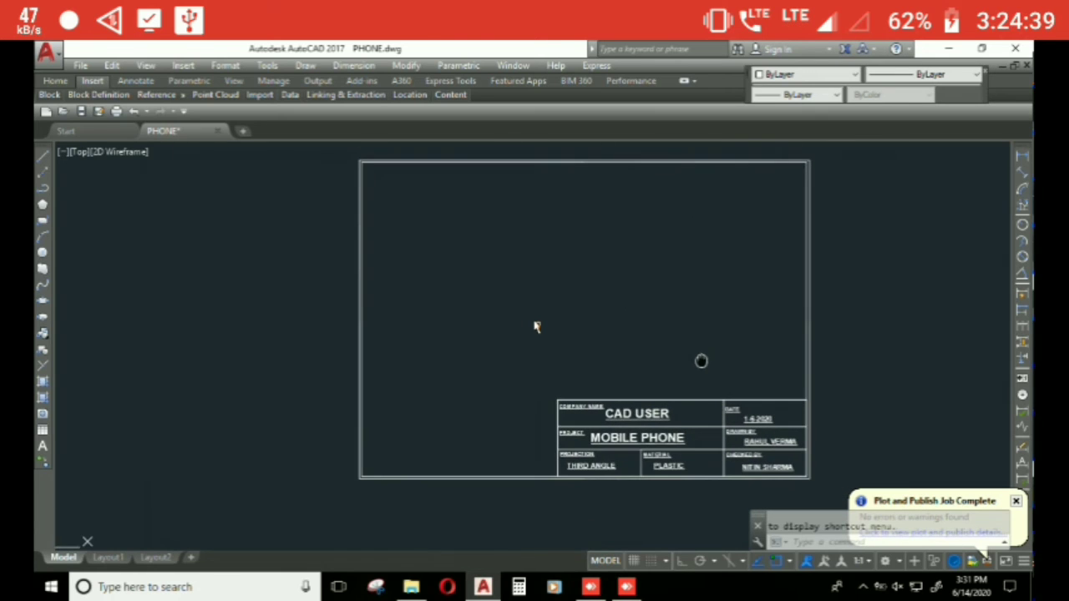
scroll(748, 433, "up", 4)
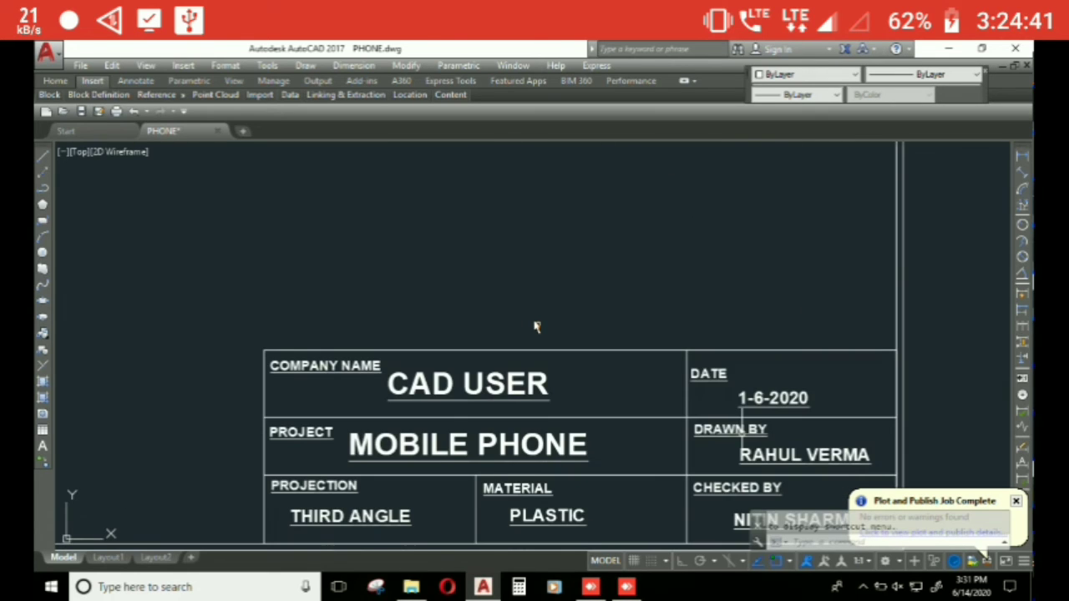
middle_click_drag(739, 418, 760, 373)
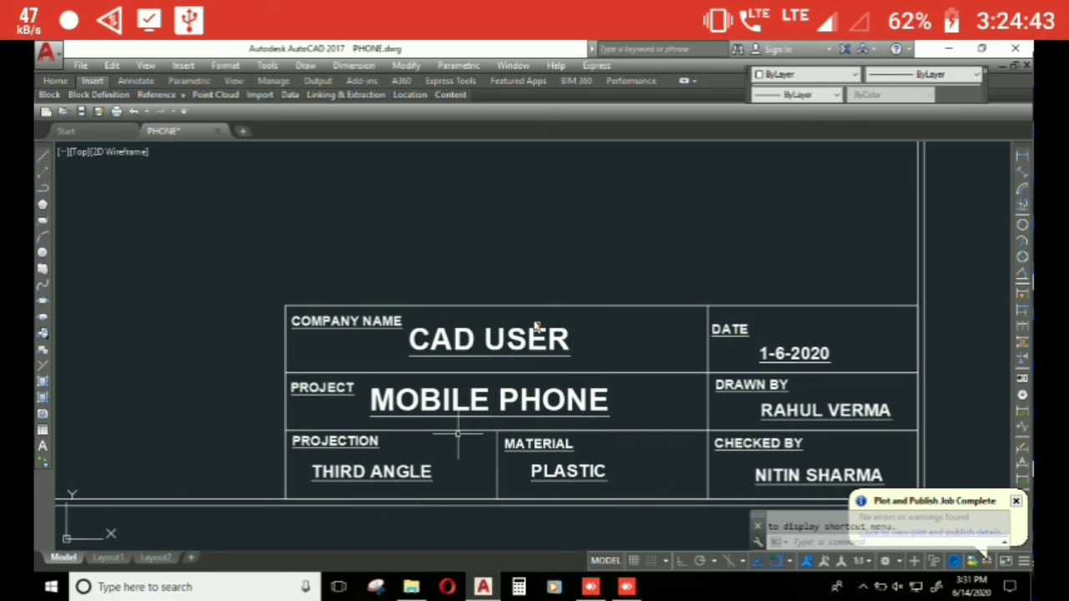
scroll(535, 401, "down", 5)
middle_click_drag(225, 505, 518, 438)
scroll(518, 438, "down", 2)
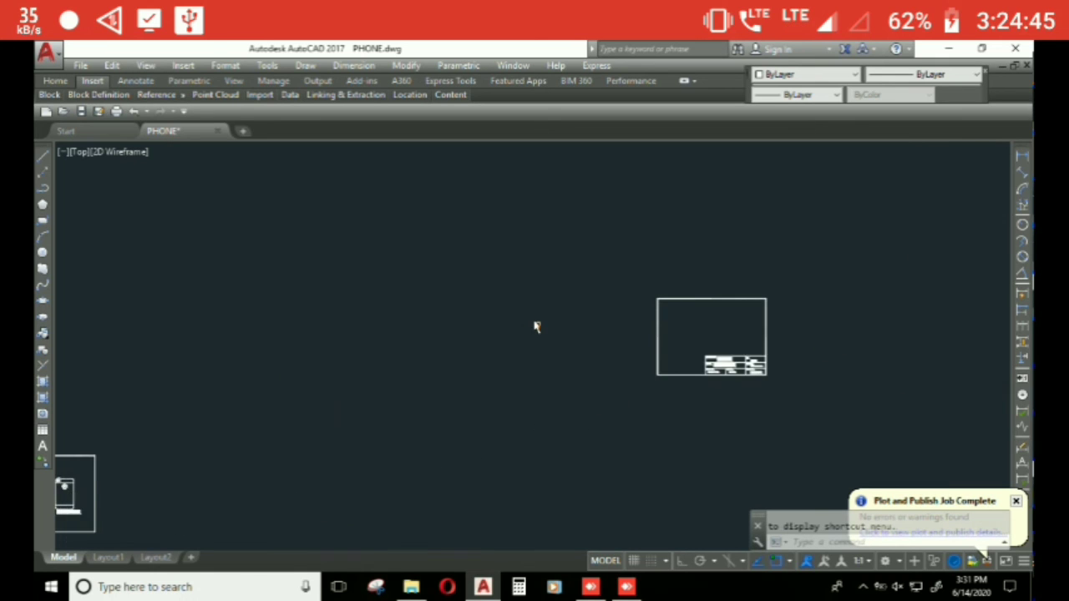
scroll(442, 417, "down", 1)
scroll(312, 422, "up", 4)
middle_click_drag(312, 422, 556, 341)
Step: Crossing-select the old frame's right and bottom border lines
left_click(502, 302)
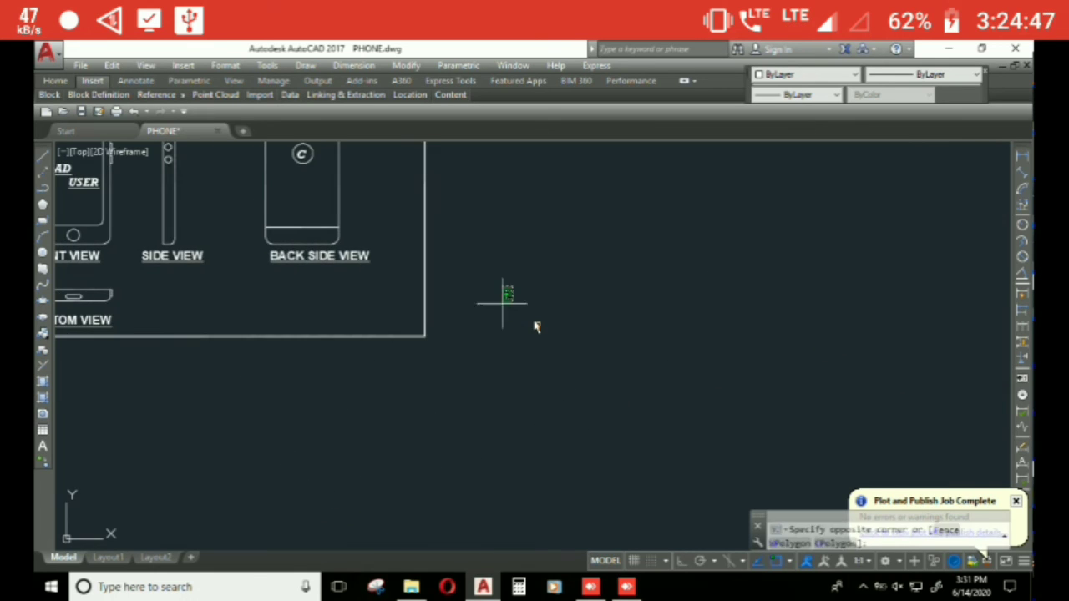
left_click(358, 400)
scroll(364, 401, "down", 3)
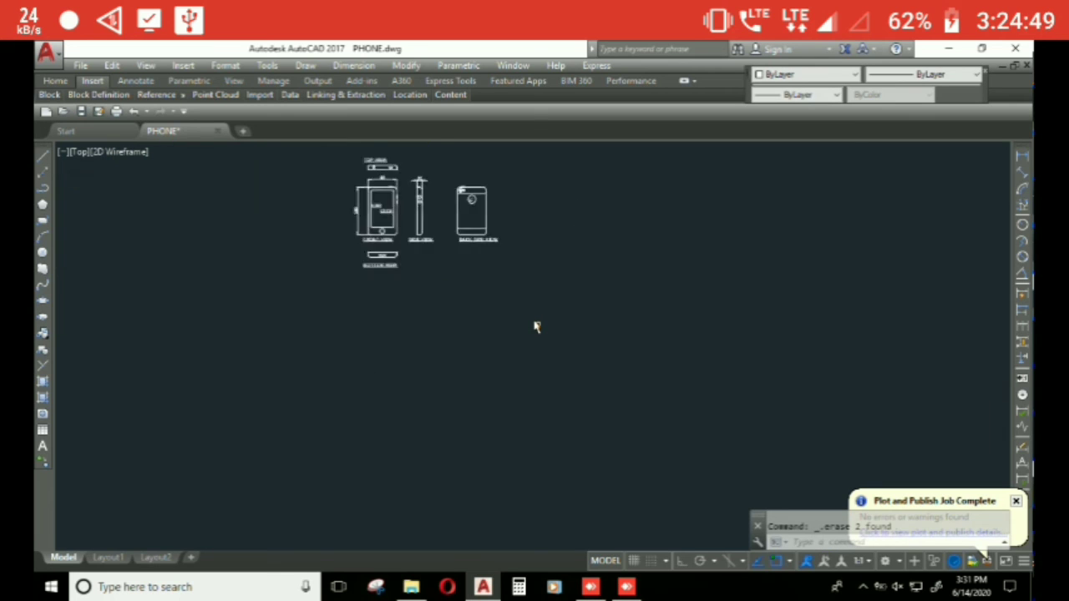
middle_click_drag(496, 223, 220, 365)
Step: Start Move (M) and window-select the whole title block frame
key("Escape")
type("m")
key("Return")
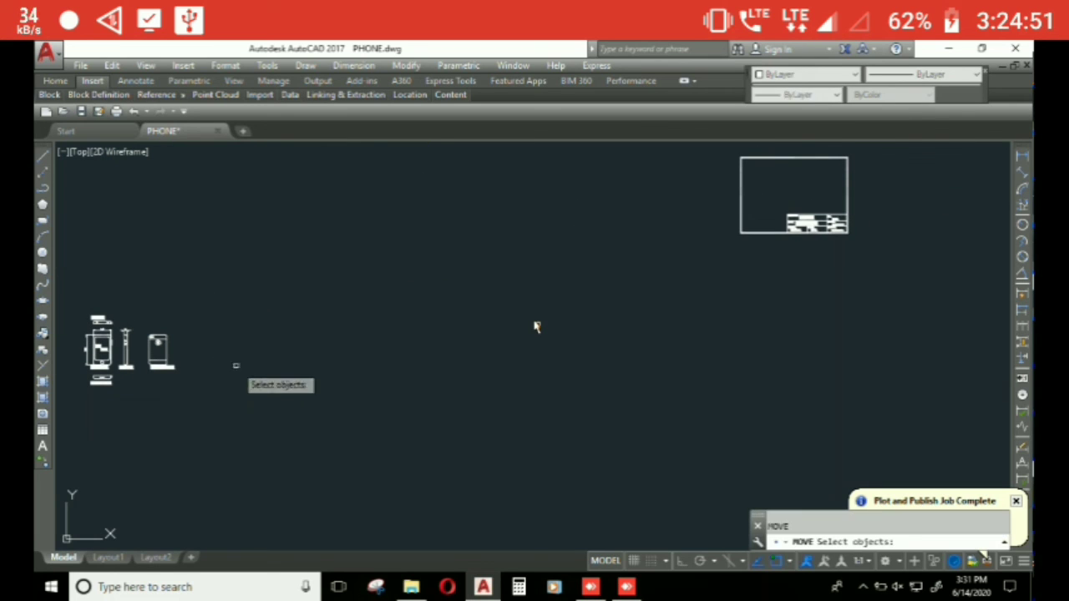
left_click(866, 179)
left_click(708, 297)
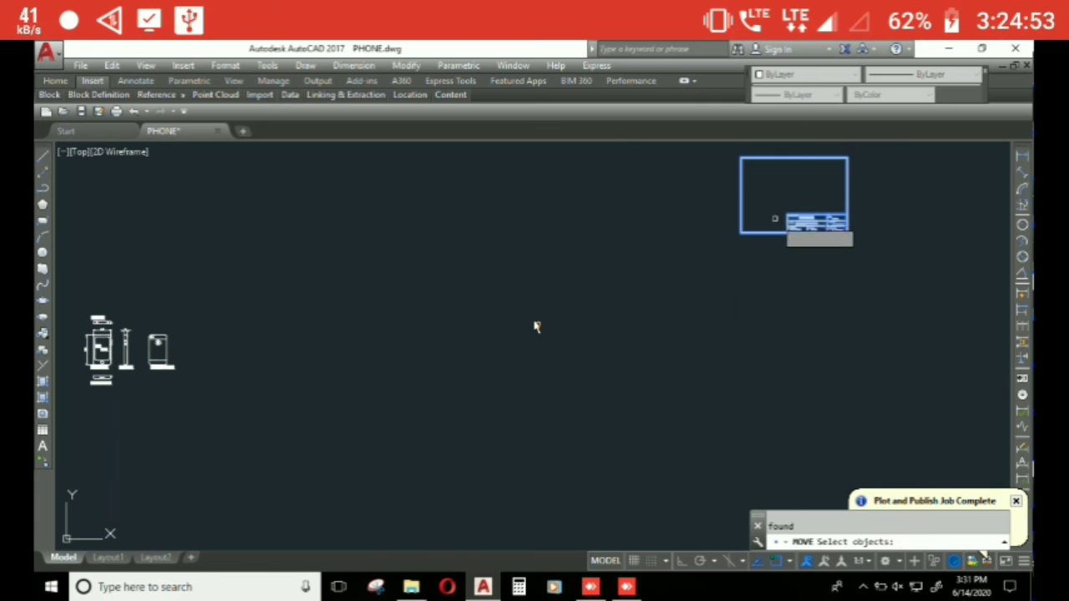
key("Return")
Step: Move the title block frame from its base point so it surrounds the phone views
left_click(789, 182)
middle_click_drag(281, 420, 699, 353)
scroll(536, 326, "up", 3)
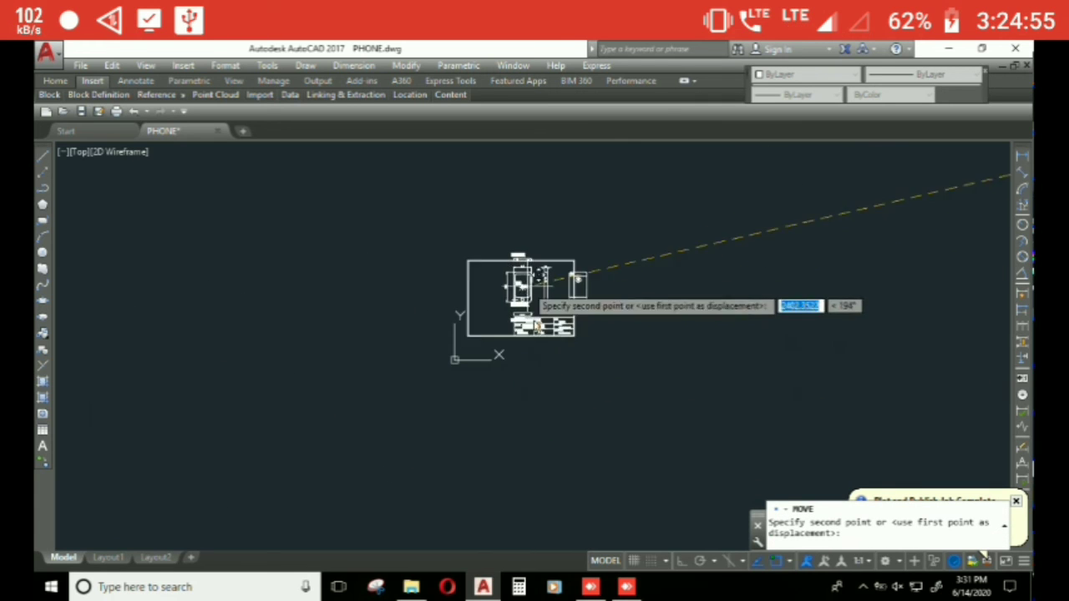
scroll(536, 326, "up", 3)
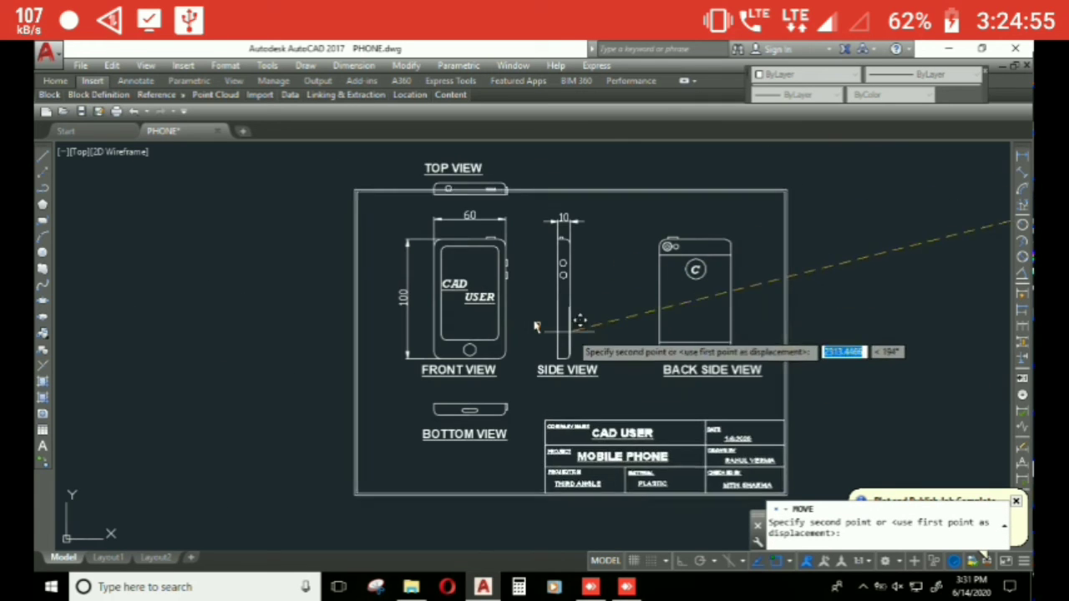
left_click(587, 276)
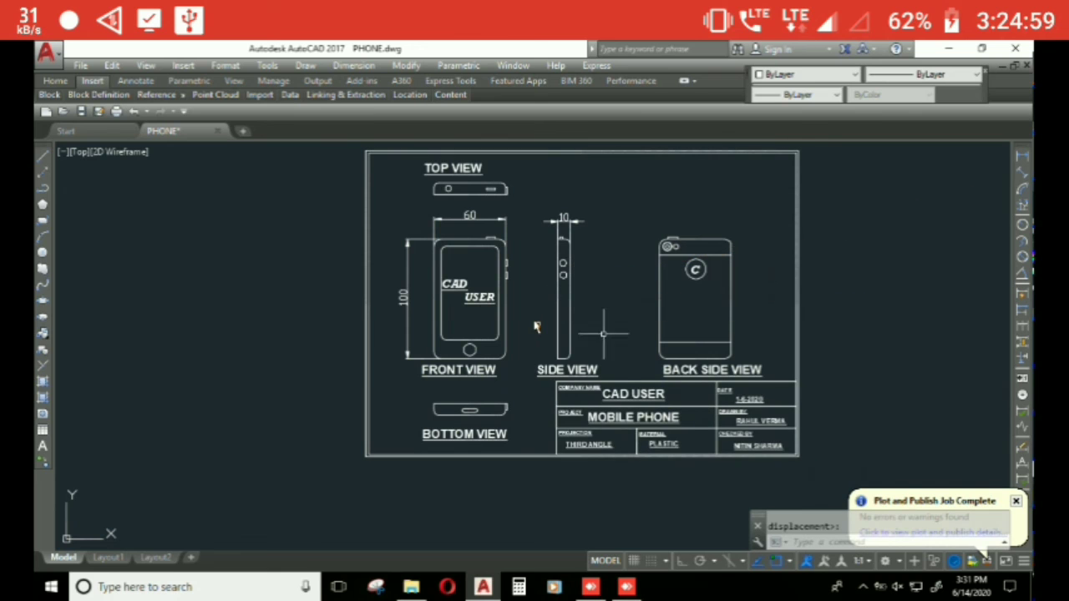
scroll(570, 389, "up", 2)
scroll(570, 389, "up", 2)
scroll(570, 389, "down", 1)
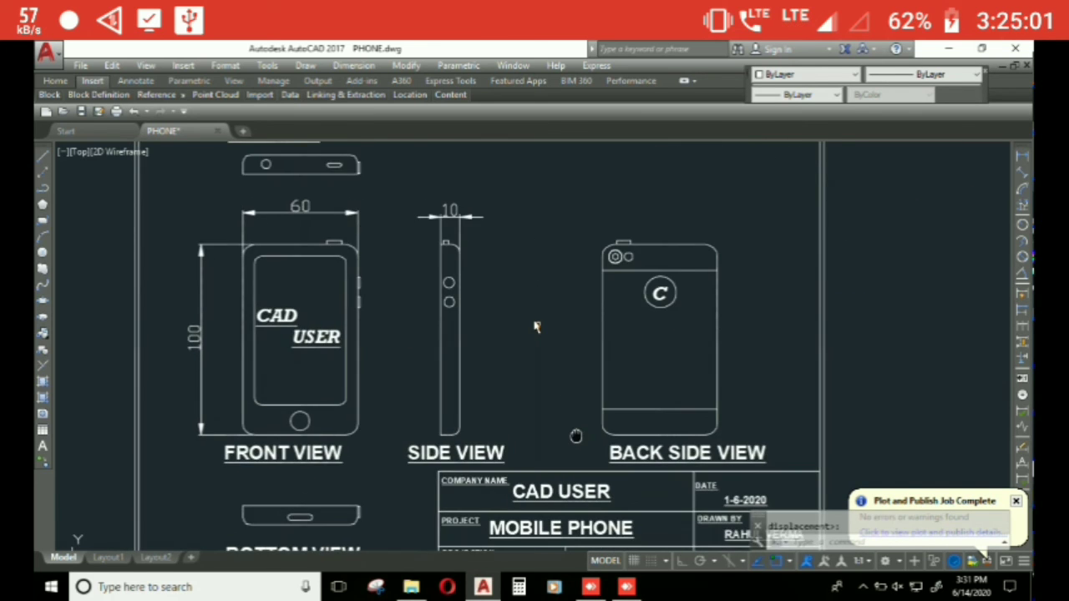
scroll(570, 400, "down", 1)
scroll(576, 409, "down", 2)
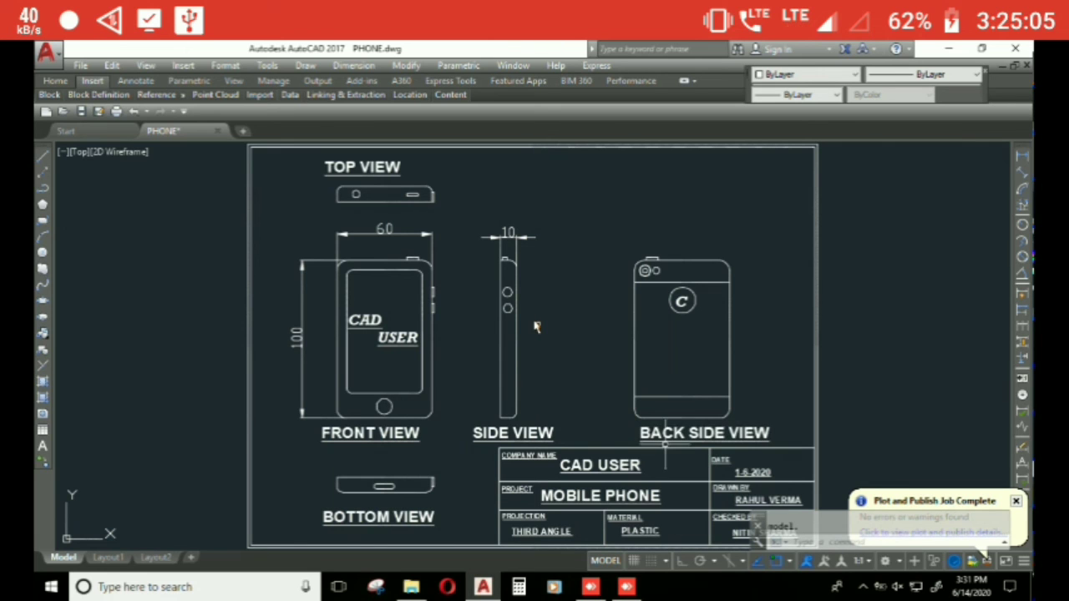
Step: Open Plot and apply the <Previous plot> page setup
left_click(116, 111)
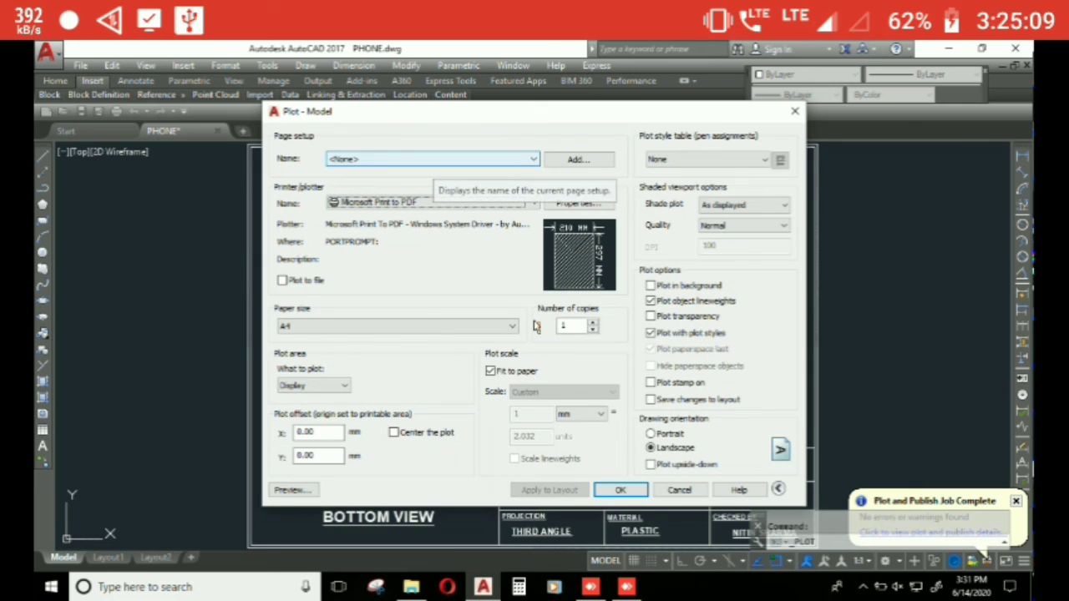
key("alt+Down")
key("Down")
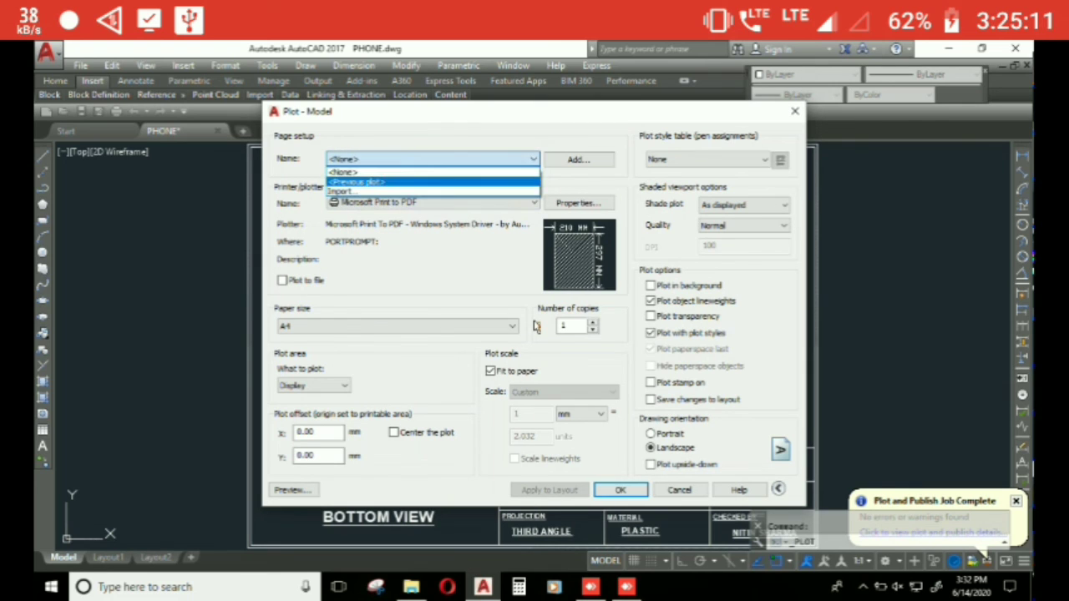
key("Return")
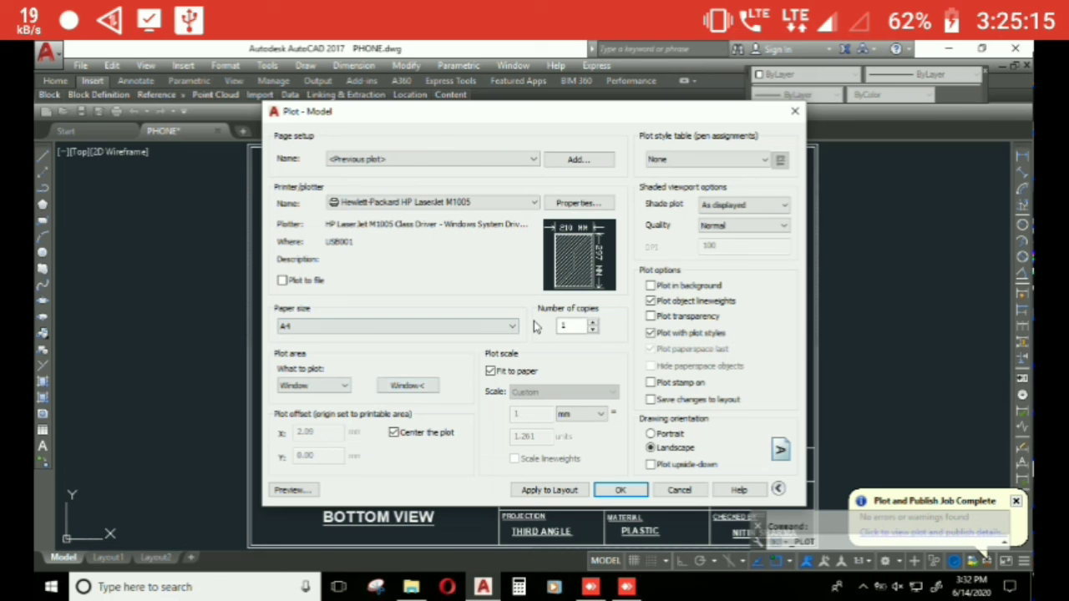
Step: Pick a new plot window around the bordered sheet and preview the plot
key("Return")
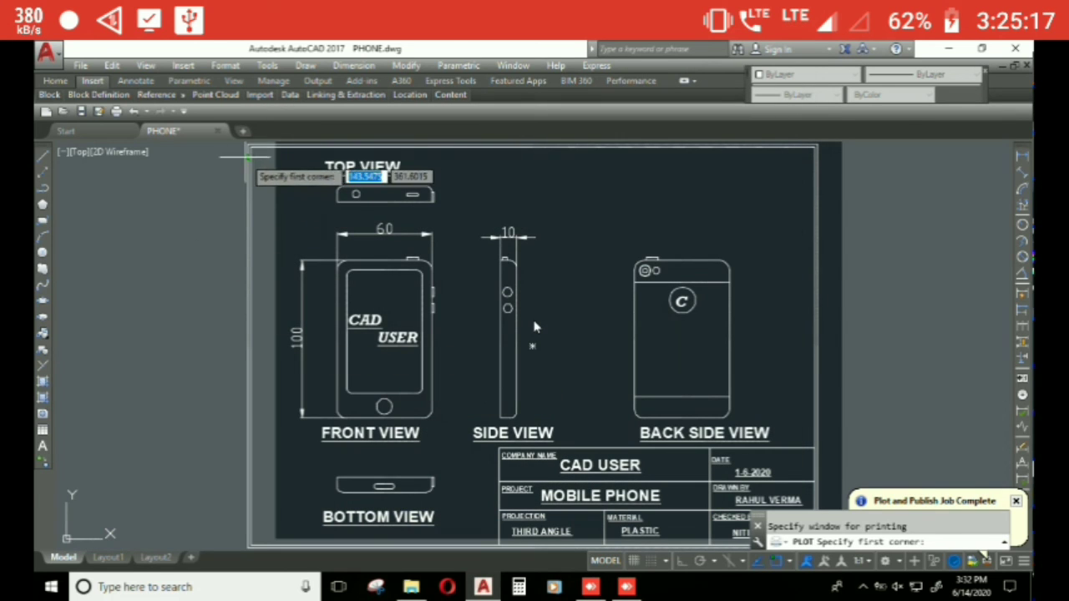
left_click(534, 327)
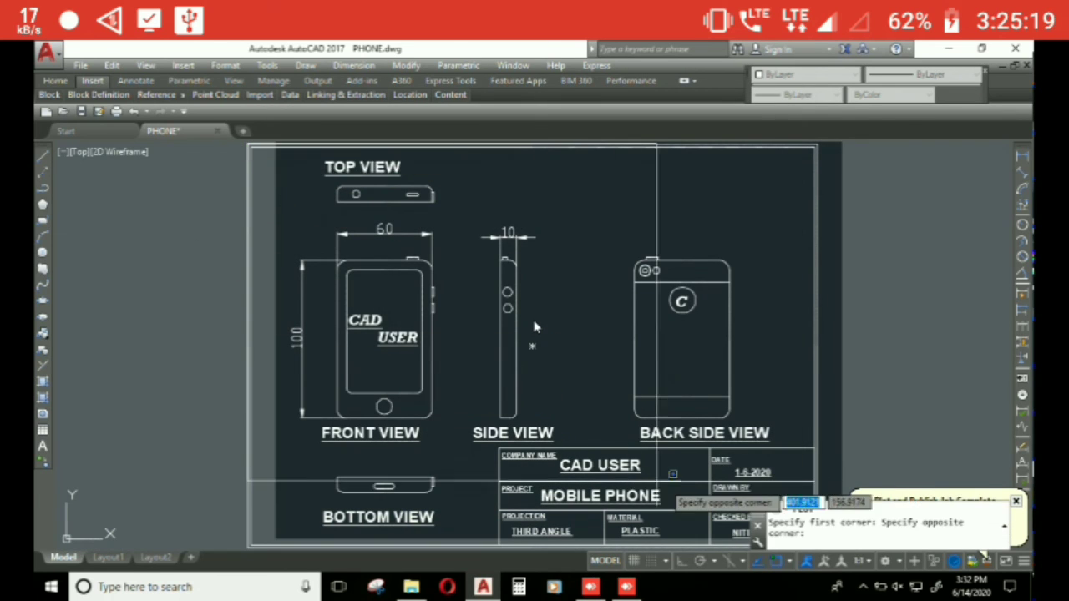
scroll(534, 325, "up", 2)
scroll(534, 326, "up", 2)
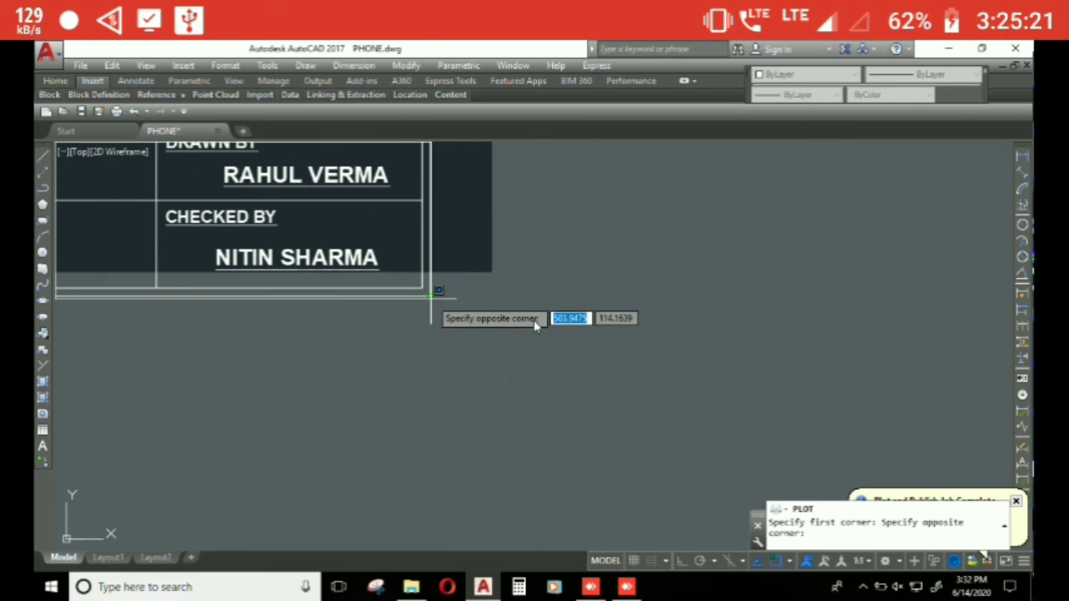
left_click(534, 326)
key("alt+p")
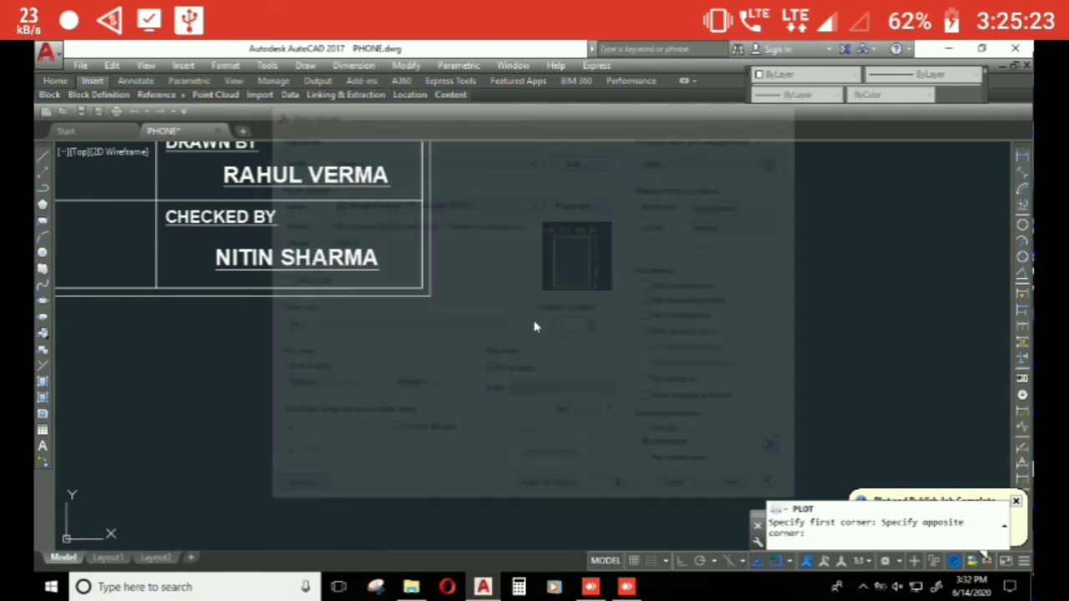